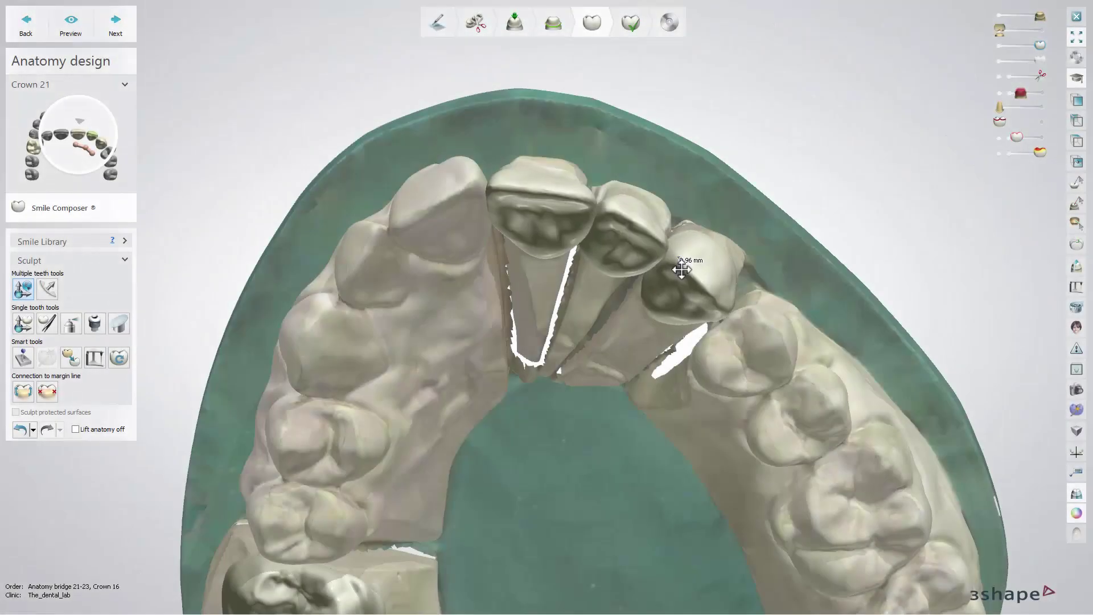
Move, rotate and resize the anterior bridge crowns 21-23 together as one group so they follow the dental arch.
{"action": "mouse_move", "coordinate": [688, 267]}
{"action": "left_mouse_down"}
{"action": "mouse_move", "coordinate": [693, 257]}
{"action": "mouse_move", "coordinate": [683, 267]}
{"action": "left_mouse_up"}
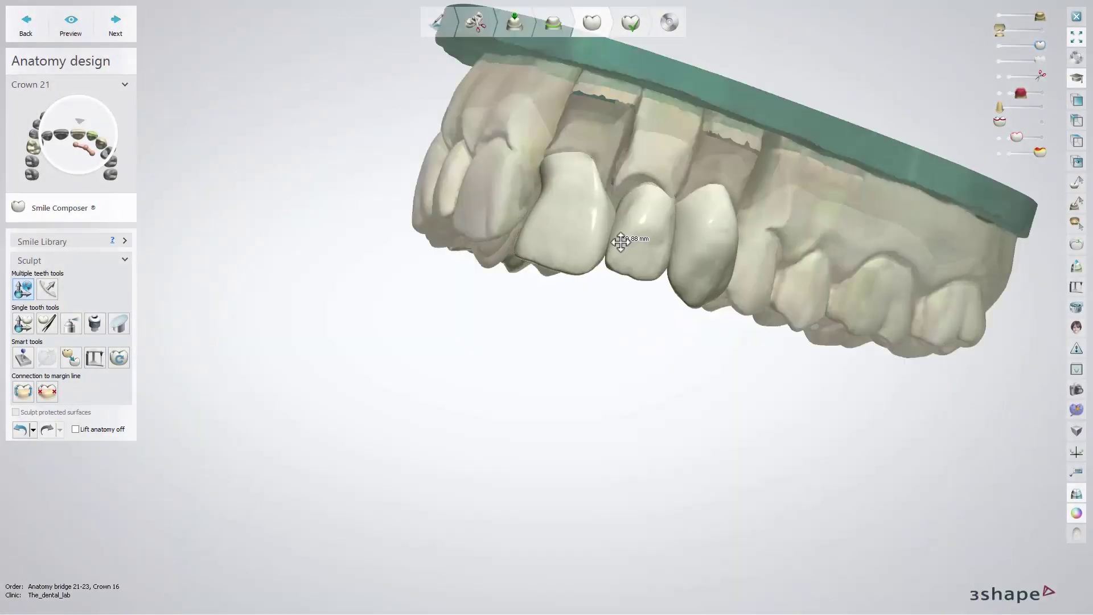
{"action": "left_click_drag", "start_coordinate": [618, 242], "coordinate": [614, 237]}
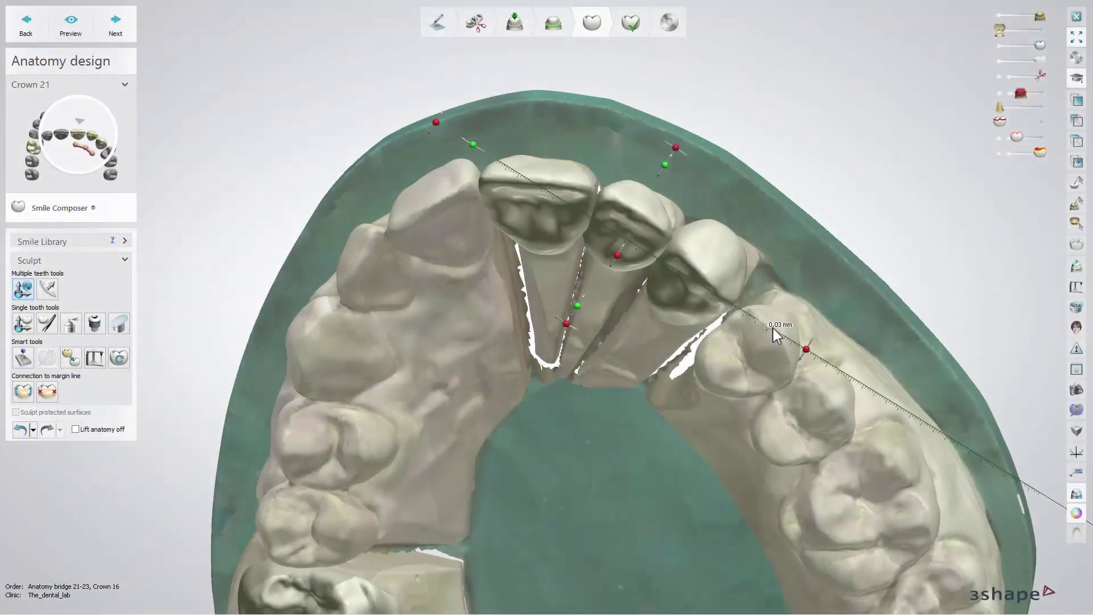
{"action": "mouse_move", "coordinate": [779, 330]}
{"action": "left_mouse_down"}
{"action": "mouse_move", "coordinate": [744, 313]}
{"action": "mouse_move", "coordinate": [760, 321]}
{"action": "left_mouse_up"}
{"action": "mouse_move", "coordinate": [659, 160]}
{"action": "left_mouse_down"}
{"action": "mouse_move", "coordinate": [650, 177]}
{"action": "mouse_move", "coordinate": [671, 156]}
{"action": "left_mouse_up"}
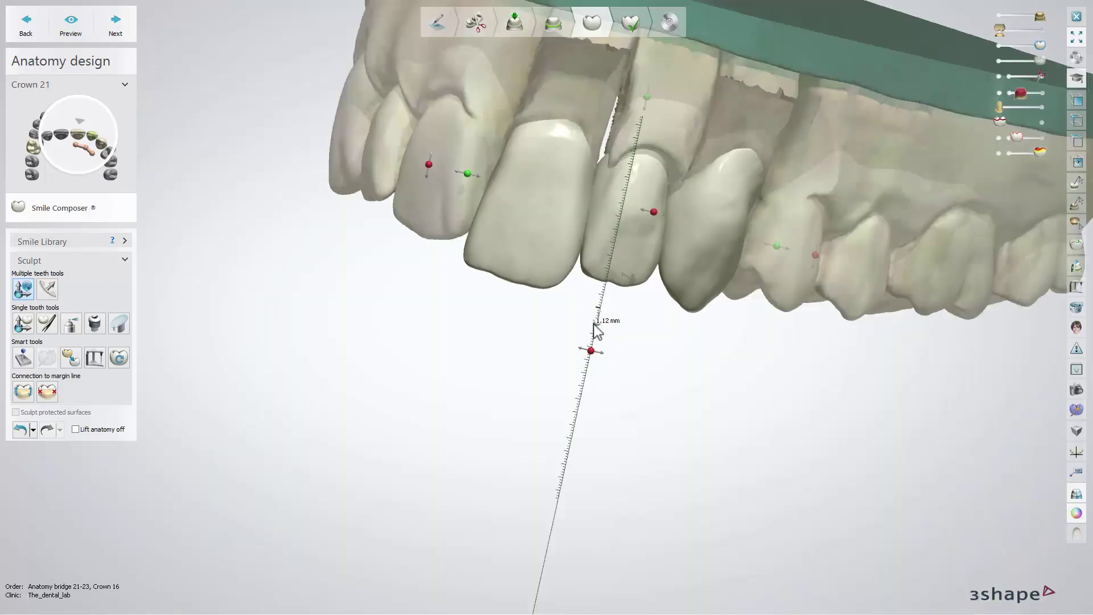
{"action": "left_click_drag", "start_coordinate": [594, 324], "coordinate": [594, 297]}
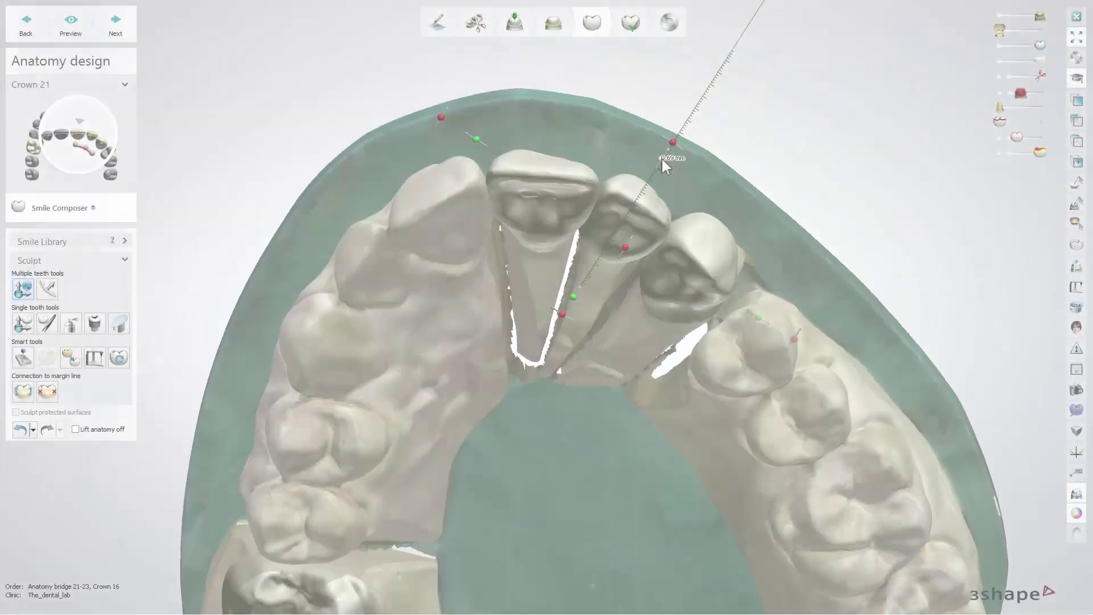
{"action": "mouse_move", "coordinate": [661, 156]}
{"action": "left_mouse_down"}
{"action": "mouse_move", "coordinate": [652, 171]}
{"action": "mouse_move", "coordinate": [671, 155]}
{"action": "mouse_move", "coordinate": [652, 165]}
{"action": "left_mouse_up"}
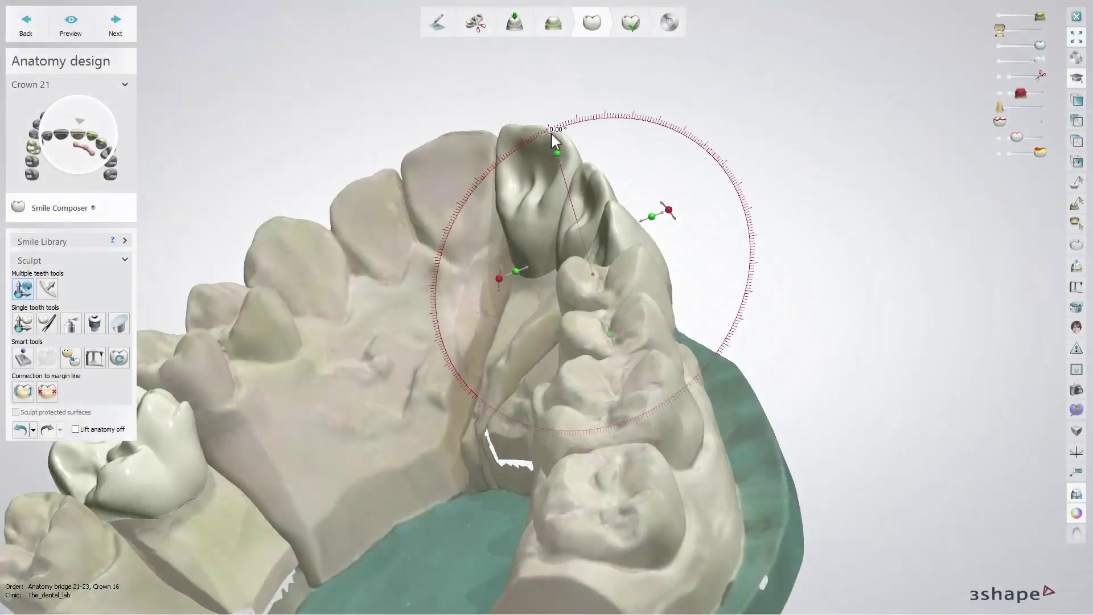
Fine-tune the position and tilt of the grouped bridge crowns 21-23 from an oblique view.
{"action": "mouse_move", "coordinate": [552, 134]}
{"action": "left_mouse_down"}
{"action": "mouse_move", "coordinate": [573, 136]}
{"action": "mouse_move", "coordinate": [542, 153]}
{"action": "left_mouse_up"}
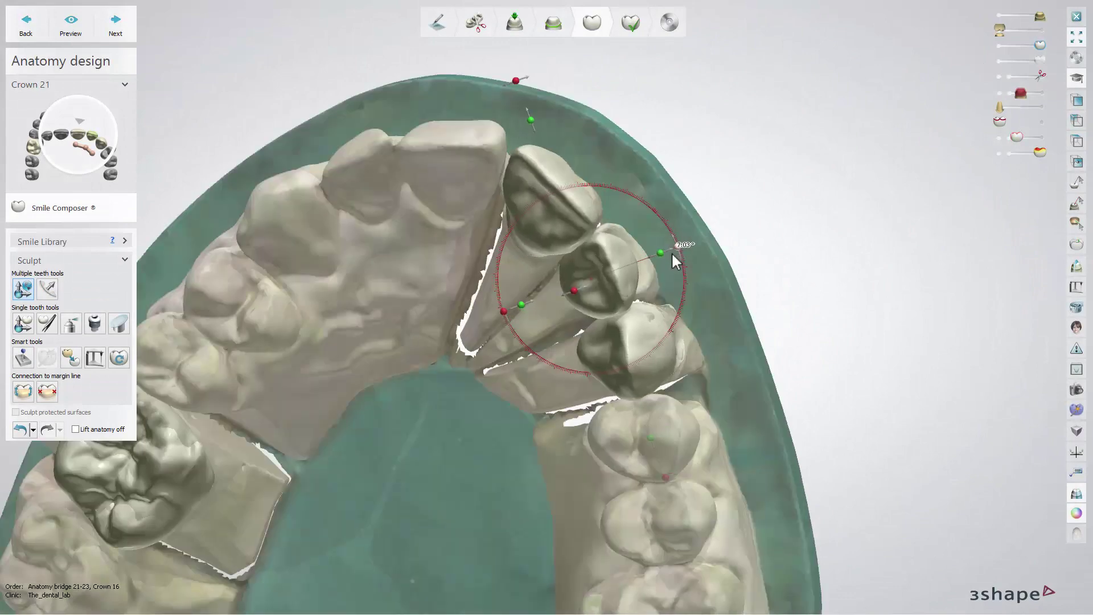
{"action": "left_click_drag", "start_coordinate": [671, 252], "coordinate": [671, 240]}
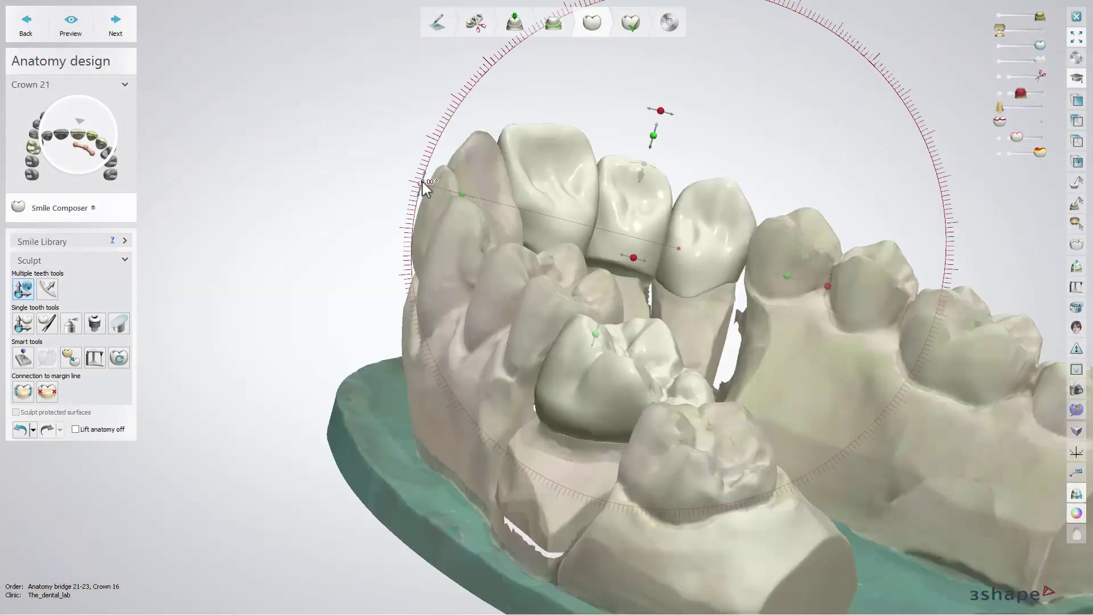
{"action": "left_click_drag", "start_coordinate": [422, 182], "coordinate": [442, 168]}
{"action": "mouse_move", "coordinate": [828, 285]}
{"action": "left_mouse_down"}
{"action": "mouse_move", "coordinate": [824, 262]}
{"action": "mouse_move", "coordinate": [824, 279]}
{"action": "left_mouse_up"}
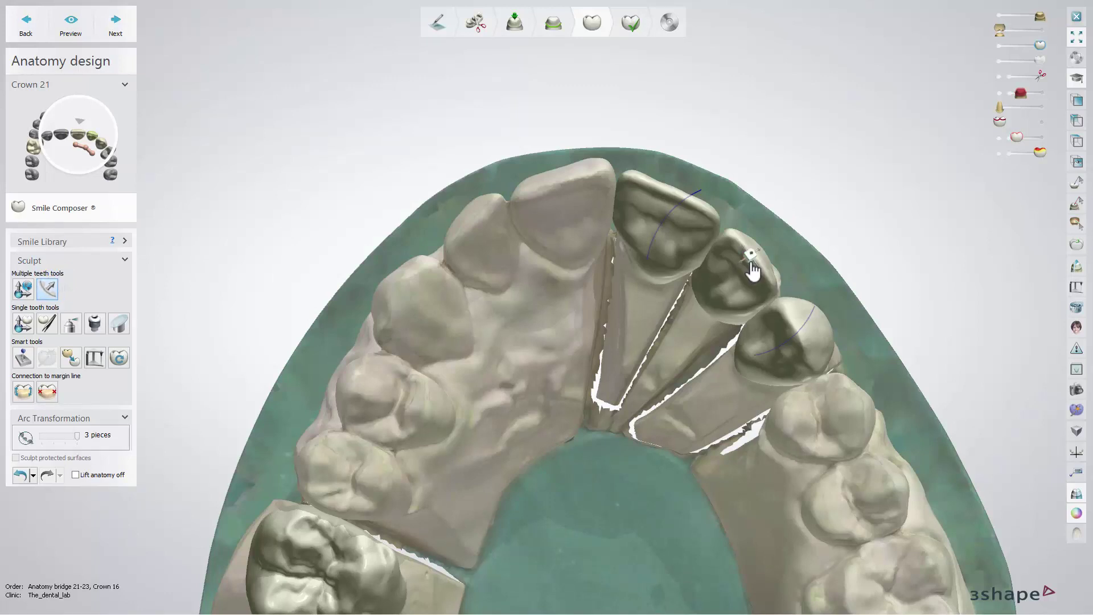
Reshape the arch curve of the bridge crowns with Arc Transformation, using 3 pieces and again using 2 pieces.
{"action": "mouse_move", "coordinate": [752, 270]}
{"action": "left_mouse_down"}
{"action": "mouse_move", "coordinate": [762, 257]}
{"action": "mouse_move", "coordinate": [744, 278]}
{"action": "mouse_move", "coordinate": [755, 269]}
{"action": "left_mouse_up"}
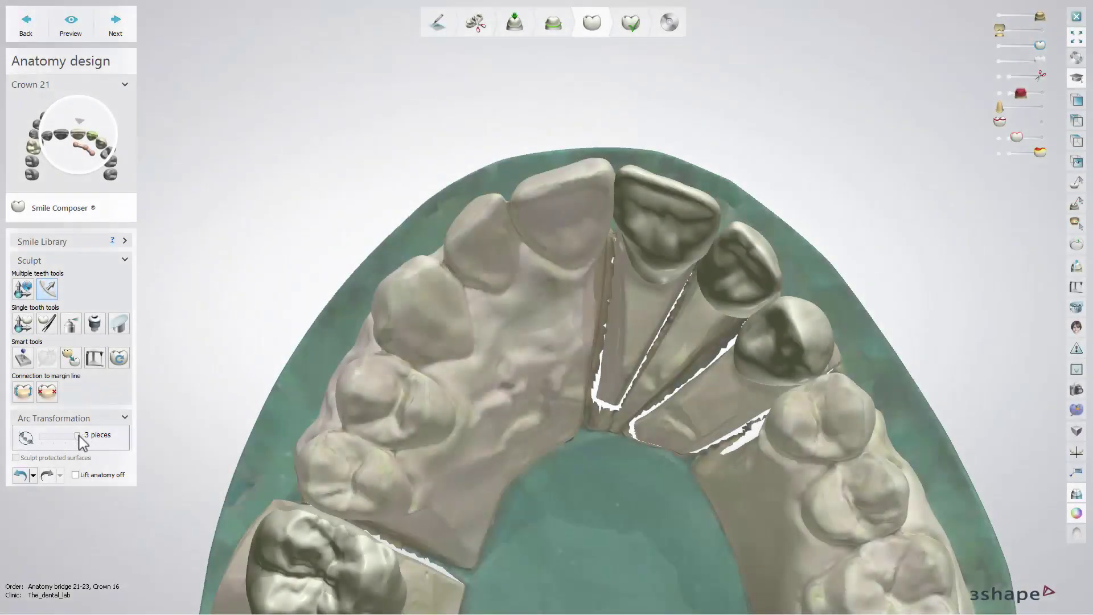
{"action": "left_click", "coordinate": [55, 436]}
{"action": "mouse_move", "coordinate": [772, 325]}
{"action": "left_mouse_down"}
{"action": "mouse_move", "coordinate": [791, 313]}
{"action": "mouse_move", "coordinate": [767, 322]}
{"action": "mouse_move", "coordinate": [784, 313]}
{"action": "mouse_move", "coordinate": [778, 322]}
{"action": "left_mouse_up"}
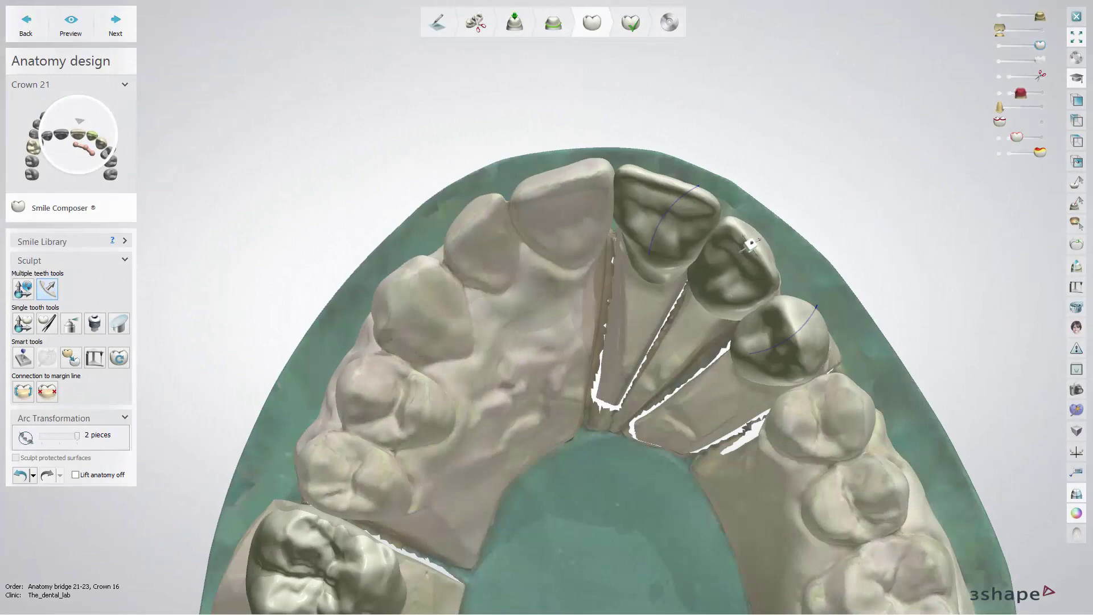
{"action": "left_click_drag", "start_coordinate": [751, 246], "coordinate": [750, 247]}
Reposition, rotate and scale crown 16 on its own between its neighbouring teeth with Individual transformation.
{"action": "scroll", "coordinate": [750, 247], "scroll_direction": "down", "scroll_amount": 1}
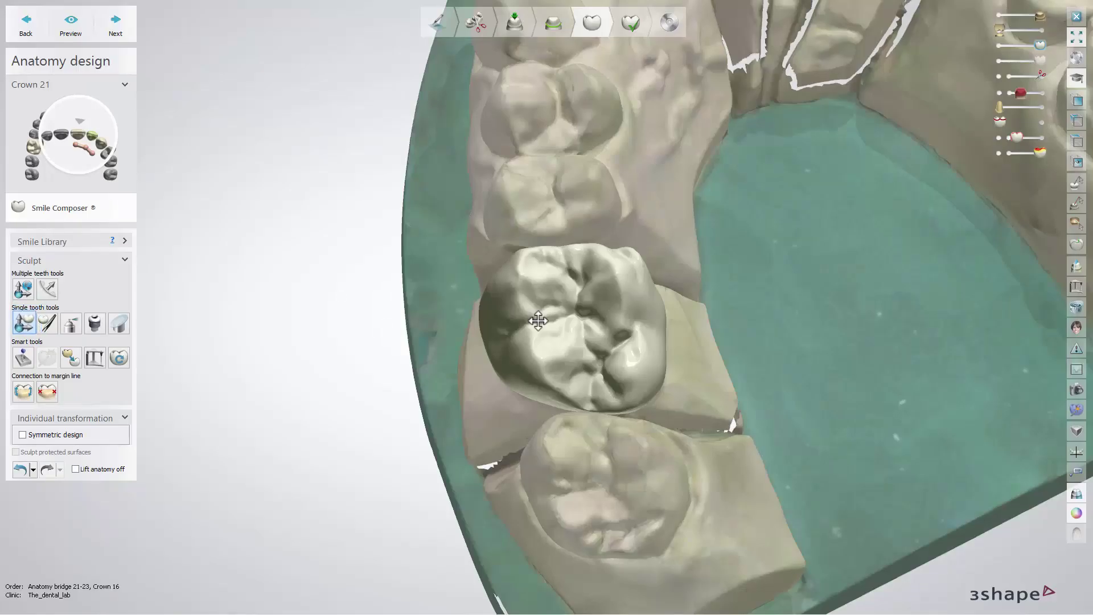
{"action": "mouse_move", "coordinate": [561, 321]}
{"action": "left_mouse_down"}
{"action": "mouse_move", "coordinate": [550, 322]}
{"action": "mouse_move", "coordinate": [563, 322]}
{"action": "mouse_move", "coordinate": [565, 305]}
{"action": "left_mouse_up"}
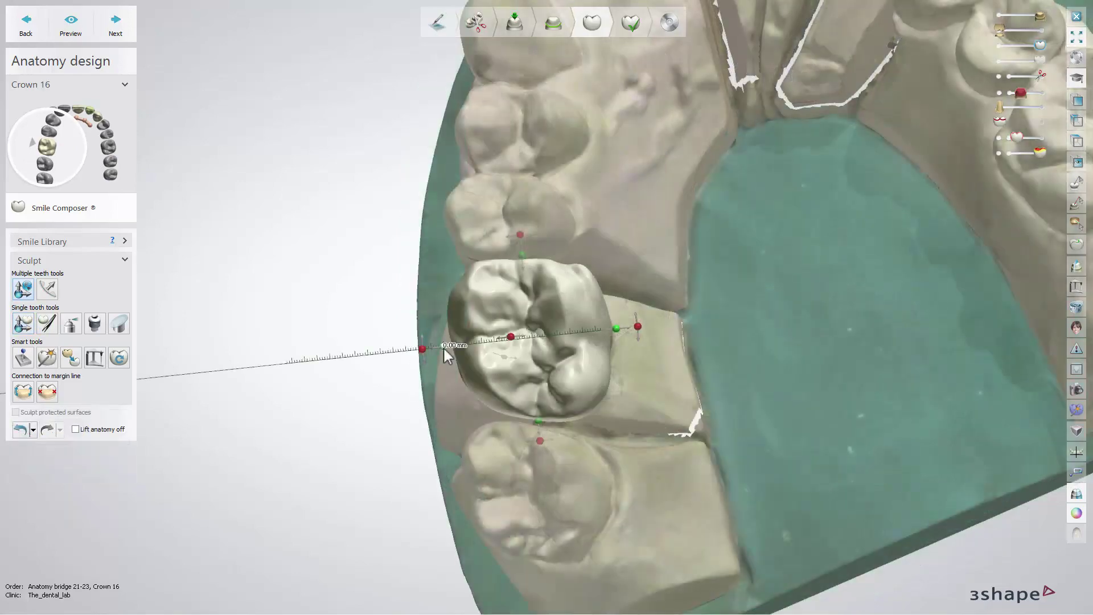
{"action": "left_click_drag", "start_coordinate": [443, 347], "coordinate": [408, 351]}
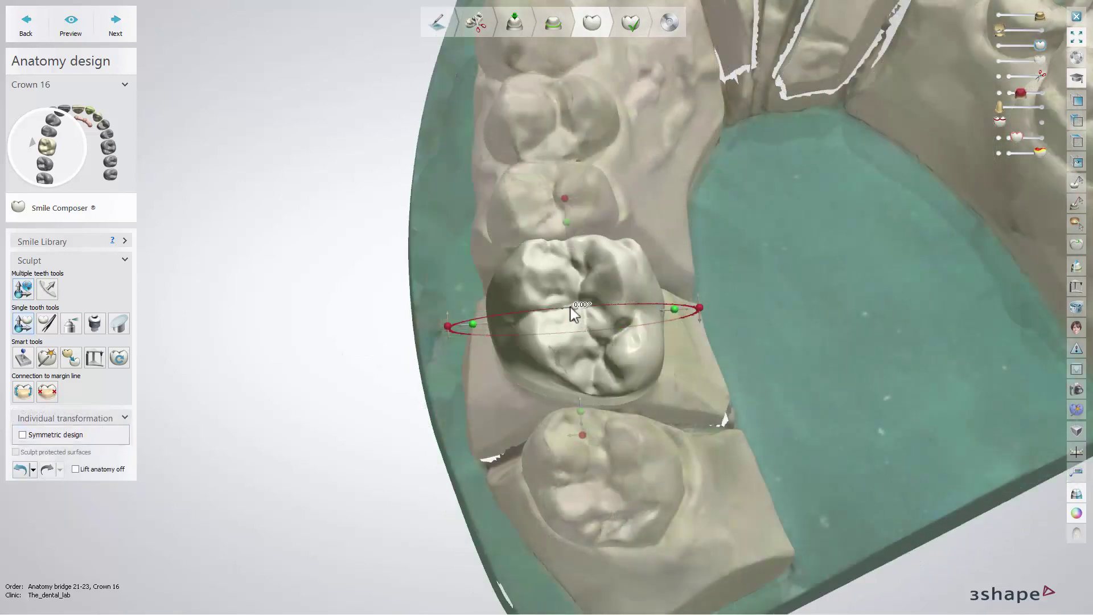
{"action": "mouse_move", "coordinate": [571, 310]}
{"action": "left_mouse_down"}
{"action": "mouse_move", "coordinate": [559, 313]}
{"action": "mouse_move", "coordinate": [576, 314]}
{"action": "left_mouse_up"}
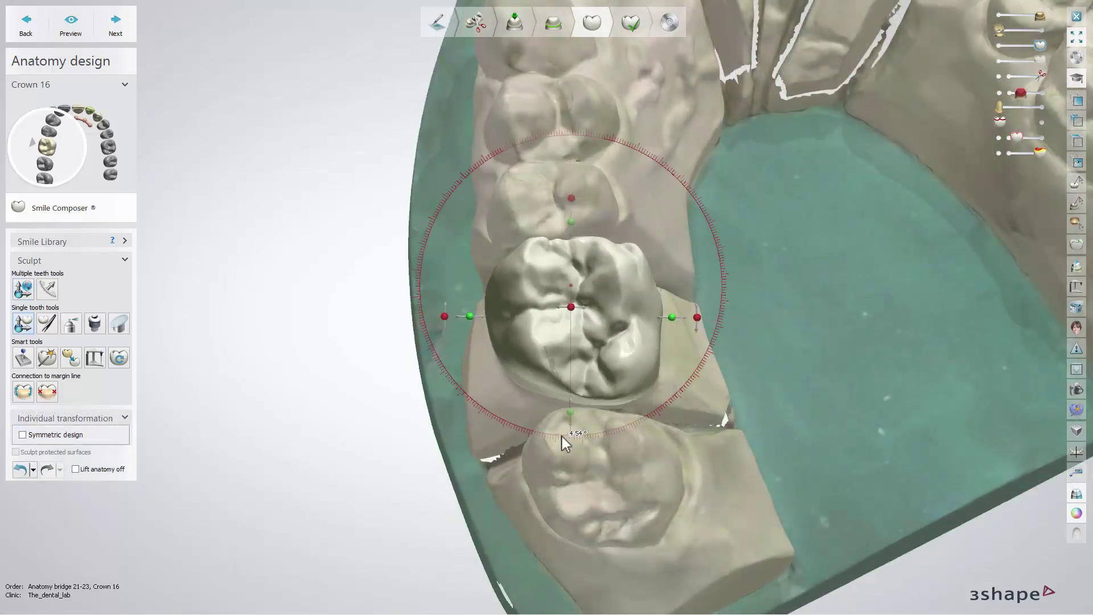
{"action": "left_click_drag", "start_coordinate": [561, 438], "coordinate": [586, 439]}
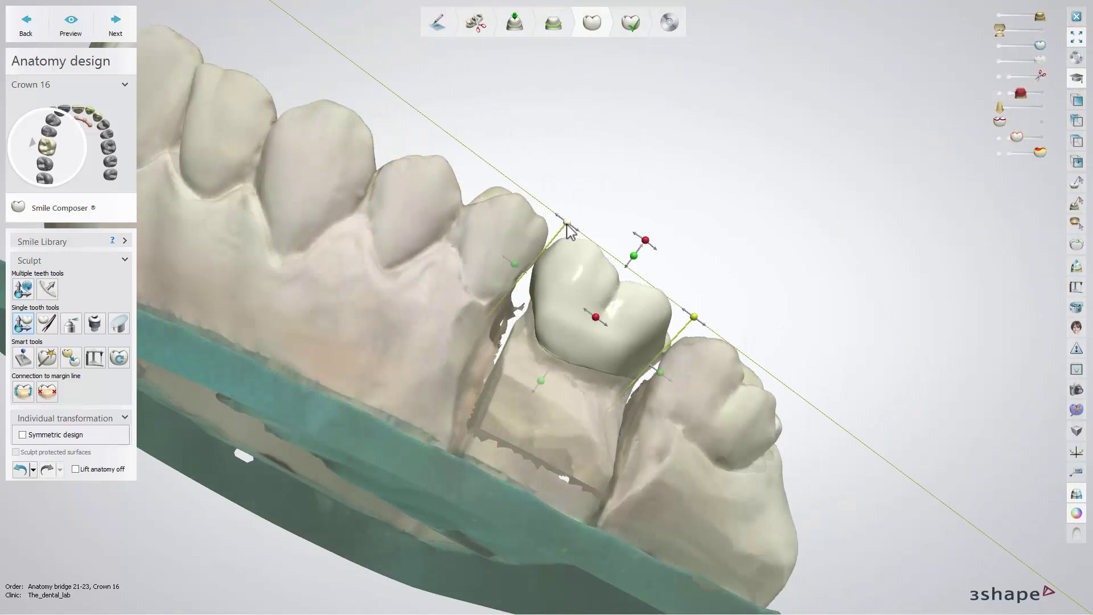
{"action": "mouse_move", "coordinate": [569, 228]}
{"action": "left_mouse_down"}
{"action": "mouse_move", "coordinate": [557, 224]}
{"action": "mouse_move", "coordinate": [561, 237]}
{"action": "left_mouse_up"}
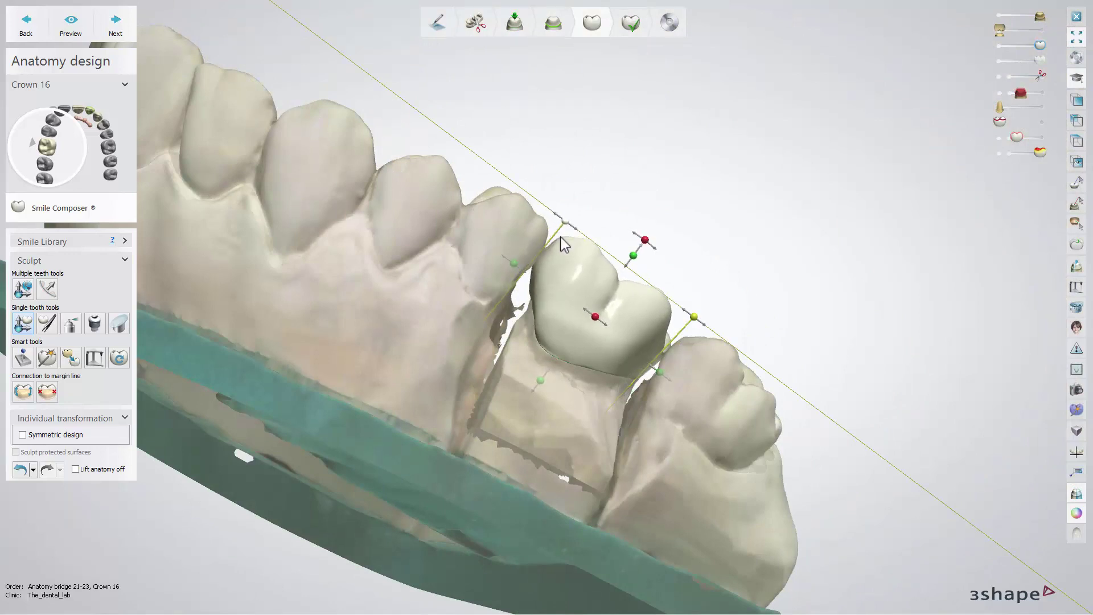
Bring crown 16 into mesial contact, distal contact and contact with the antagonist.
{"action": "right_click", "coordinate": [672, 326]}
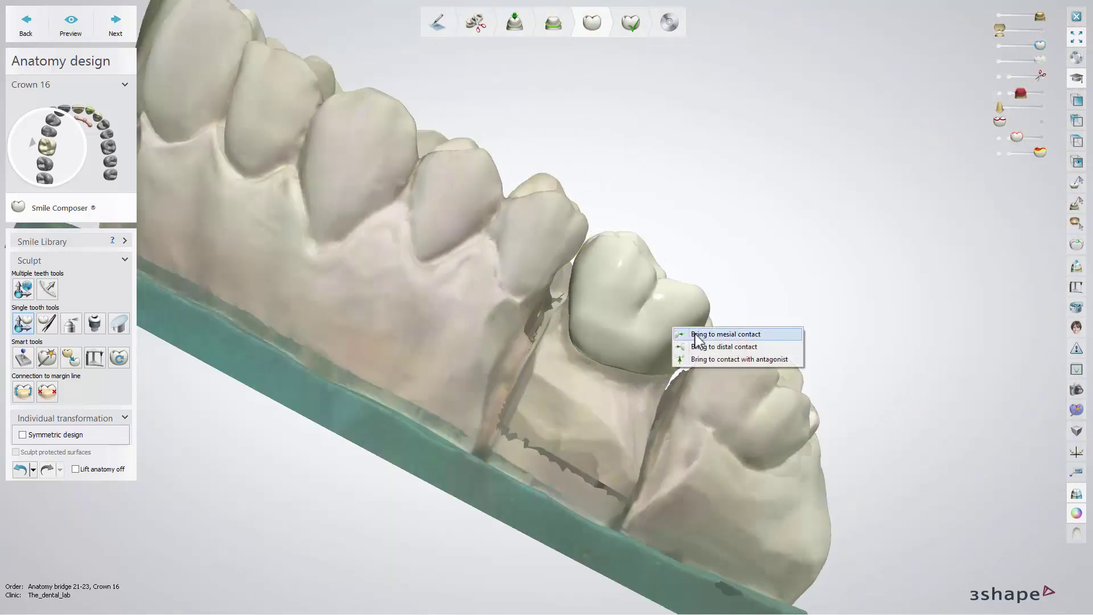
{"action": "left_click", "coordinate": [695, 334]}
{"action": "right_click", "coordinate": [695, 334]}
{"action": "left_click", "coordinate": [722, 350]}
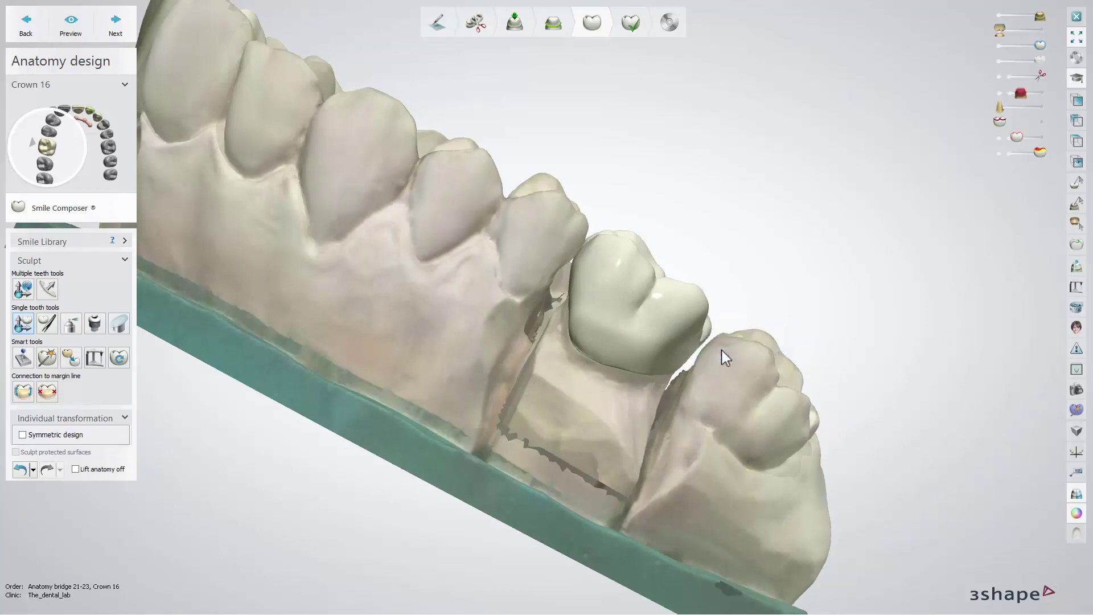
{"action": "right_click", "coordinate": [659, 311]}
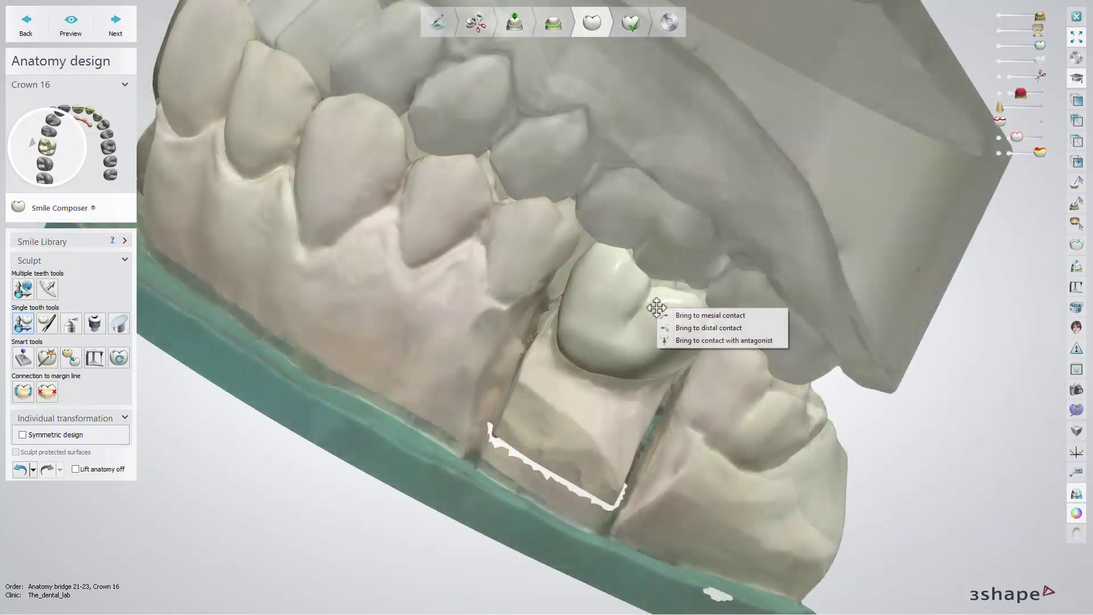
{"action": "left_click", "coordinate": [694, 340]}
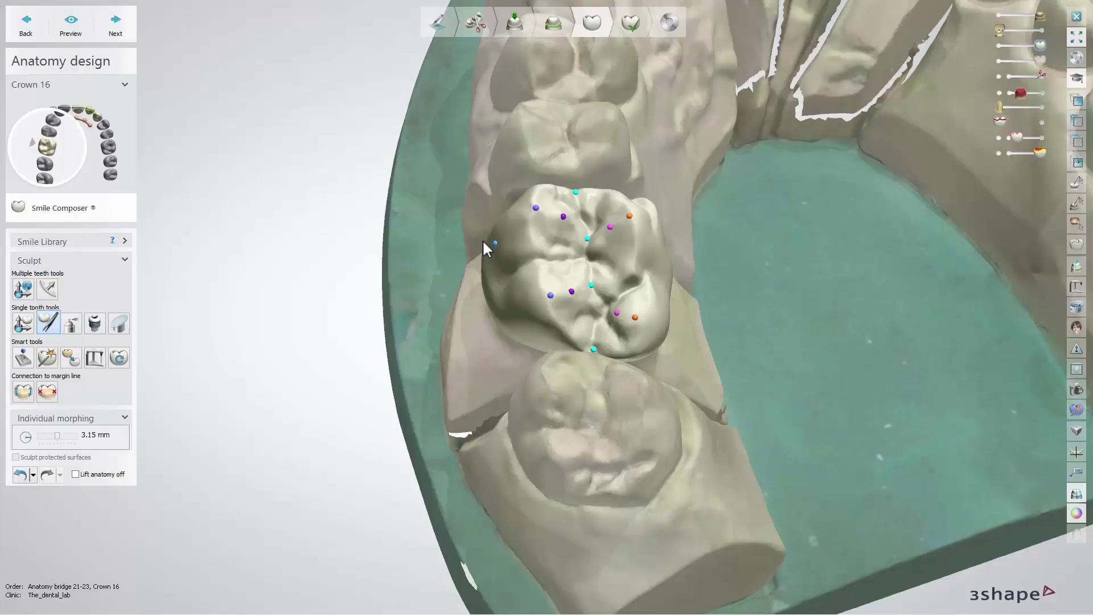
Morph the buccal surface of crown 16 with Individual morphing.
{"action": "right_click_drag", "start_coordinate": [484, 240], "coordinate": [480, 205]}
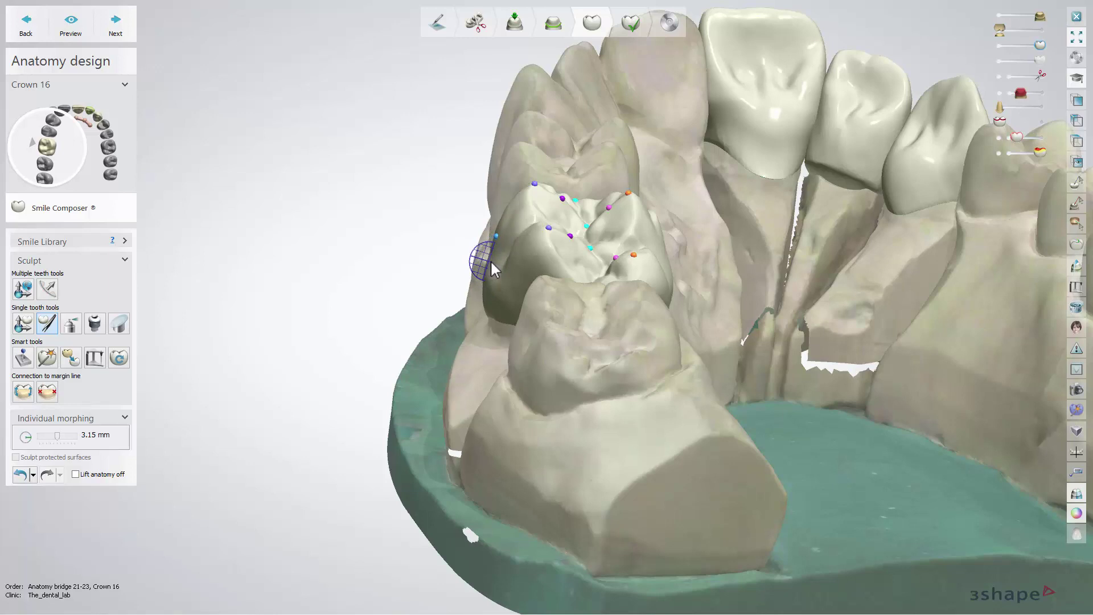
{"action": "right_click_drag", "start_coordinate": [490, 260], "coordinate": [570, 270]}
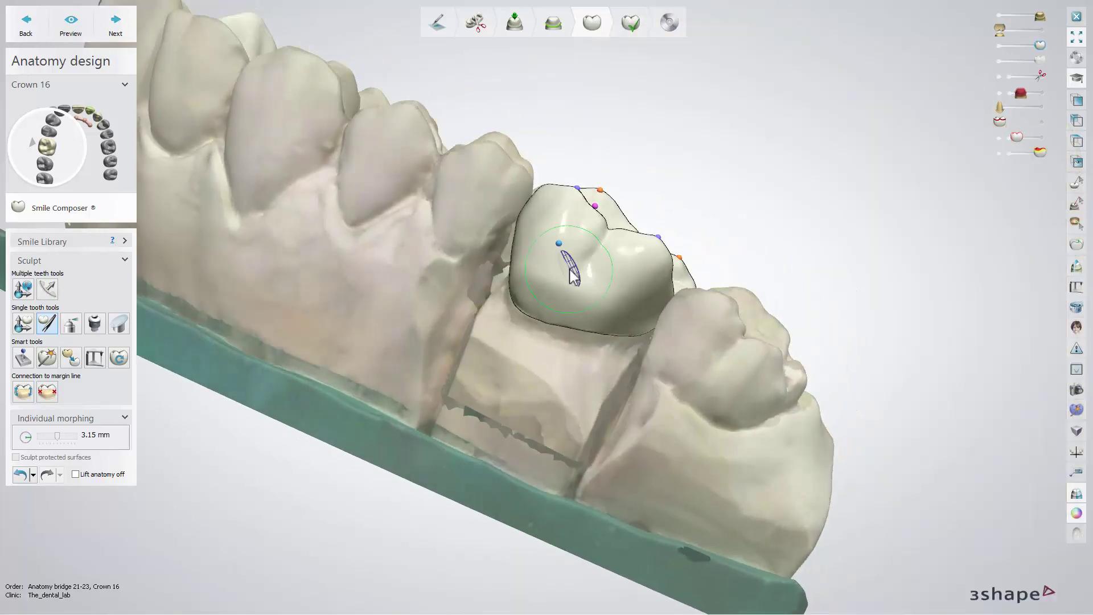
{"action": "scroll", "coordinate": [571, 269], "scroll_direction": "up", "scroll_amount": 4, "text": "shift"}
{"action": "scroll", "coordinate": [570, 270], "scroll_direction": "down", "scroll_amount": 6, "text": "shift"}
{"action": "scroll", "coordinate": [570, 269], "scroll_direction": "up", "scroll_amount": 5, "text": "ctrl"}
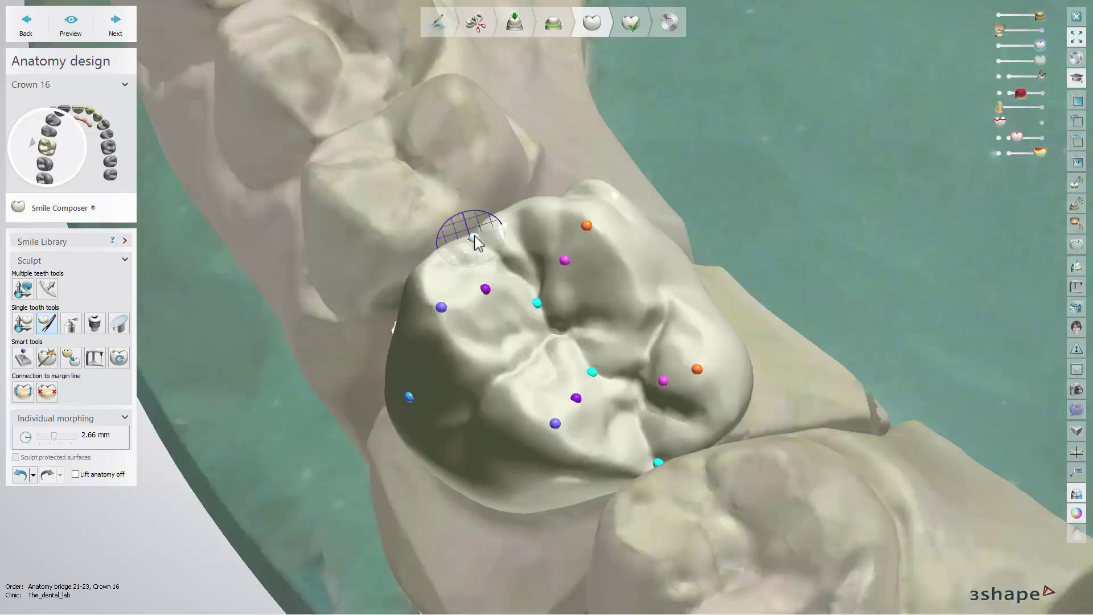
Set the morphing radius to 2.66 mm and reshape the mesial marginal ridge of crown 16.
{"action": "scroll", "coordinate": [483, 241], "scroll_direction": "down", "scroll_amount": 3, "text": "ctrl"}
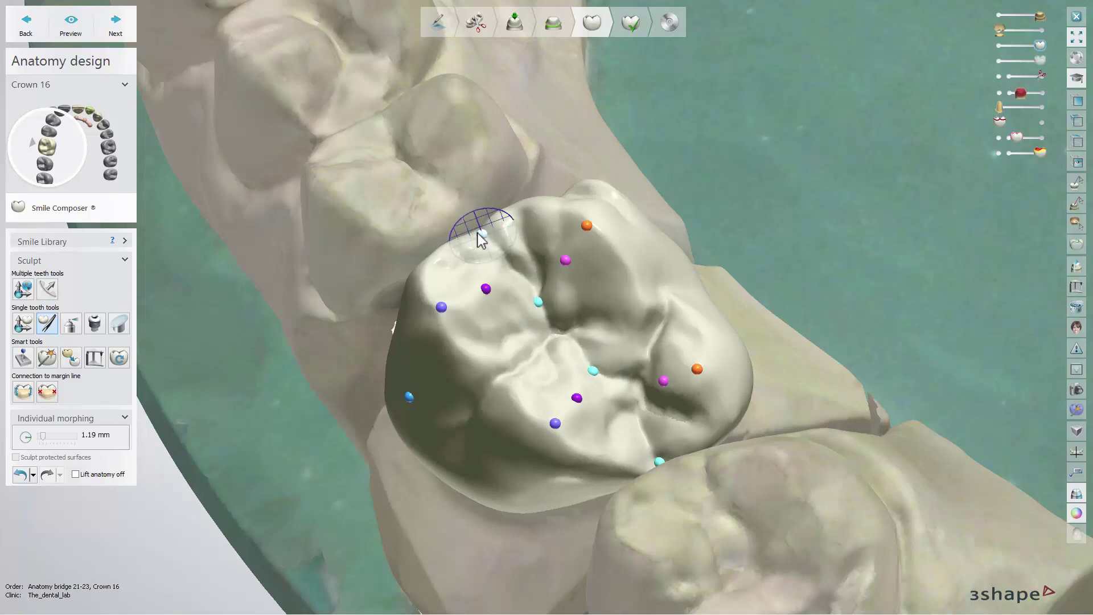
{"action": "scroll", "coordinate": [481, 235], "scroll_direction": "up", "scroll_amount": 3, "text": "ctrl"}
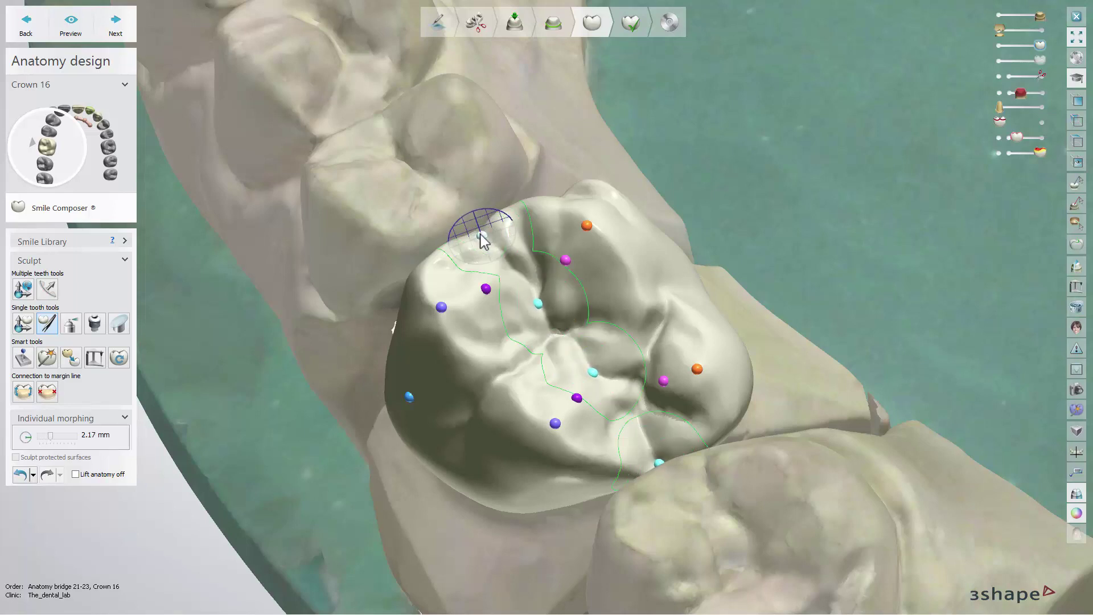
{"action": "mouse_move", "coordinate": [481, 234]}
{"action": "left_mouse_down"}
{"action": "mouse_move", "coordinate": [493, 234]}
{"action": "mouse_move", "coordinate": [481, 237]}
{"action": "left_mouse_up"}
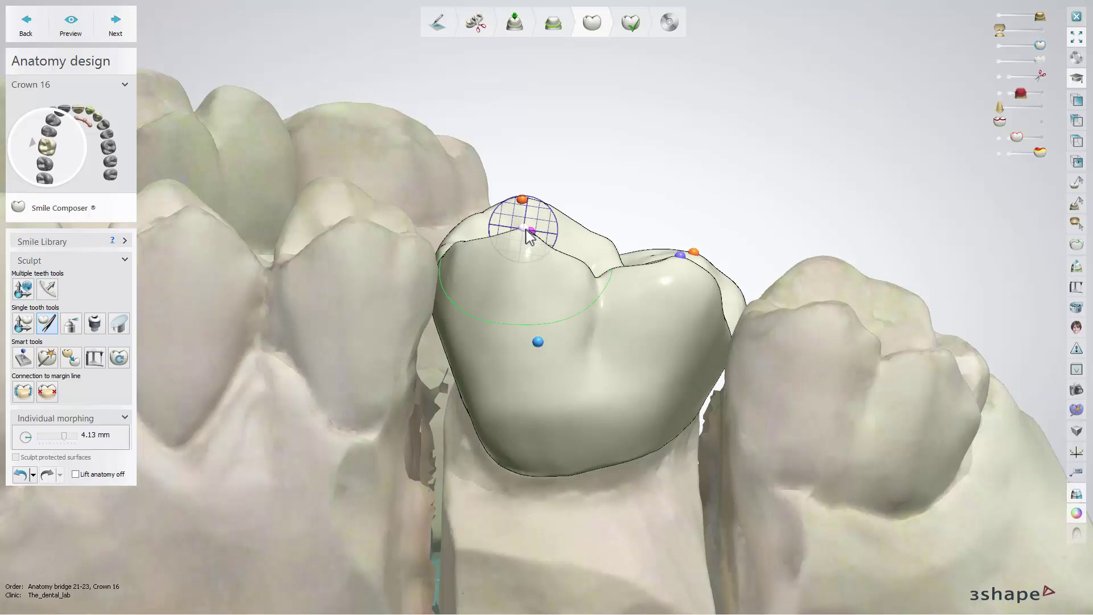
{"action": "left_click", "coordinate": [526, 230]}
{"action": "left_click_drag", "start_coordinate": [529, 235], "coordinate": [544, 200]}
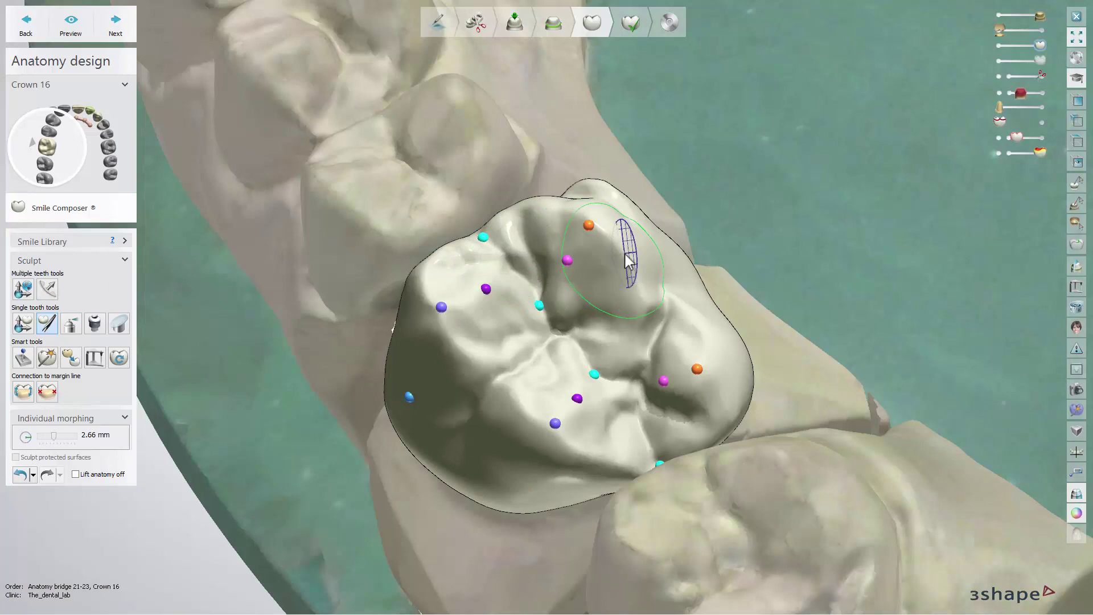
Add two custom morphing points on the palatal side of crown 16 and adjust the surface around them.
{"action": "mouse_move", "coordinate": [628, 262]}
{"action": "left_mouse_down"}
{"action": "mouse_move", "coordinate": [627, 242]}
{"action": "mouse_move", "coordinate": [630, 262]}
{"action": "left_mouse_up"}
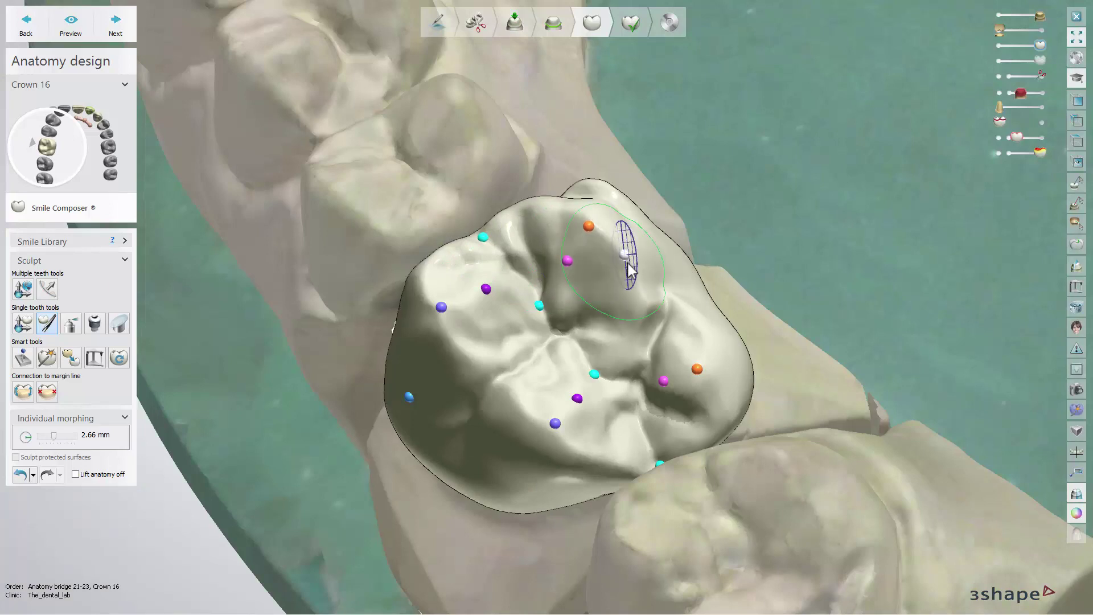
{"action": "left_click", "coordinate": [642, 298]}
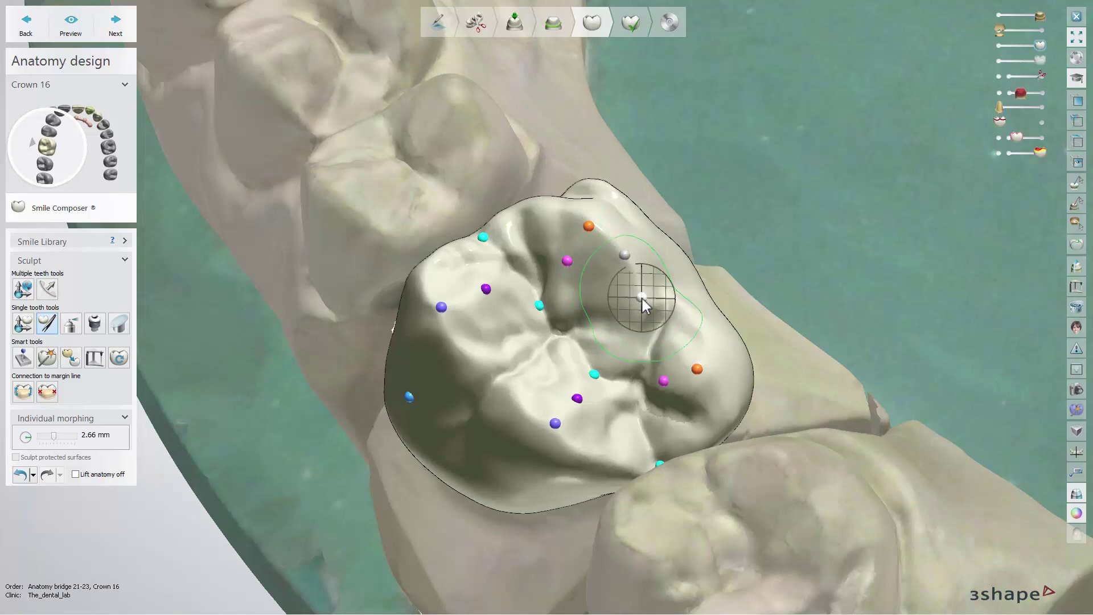
{"action": "left_click_drag", "start_coordinate": [642, 299], "coordinate": [644, 293]}
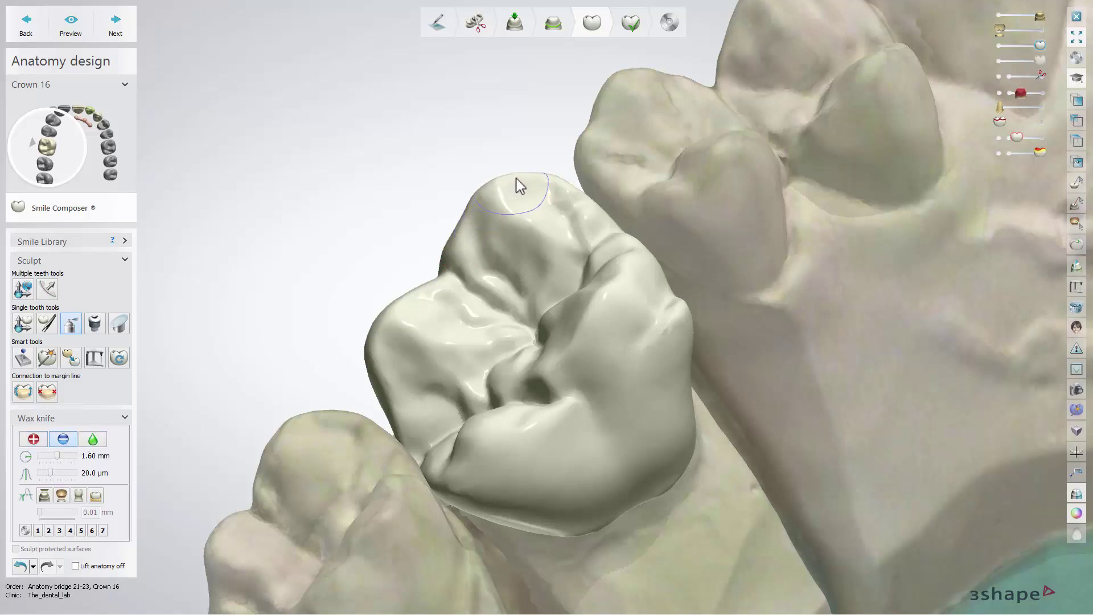
Smooth the cusps of crown 16 with the Wax knife and set its radius to 3.00 mm and level to 2.00.
{"action": "left_click", "coordinate": [89, 440]}
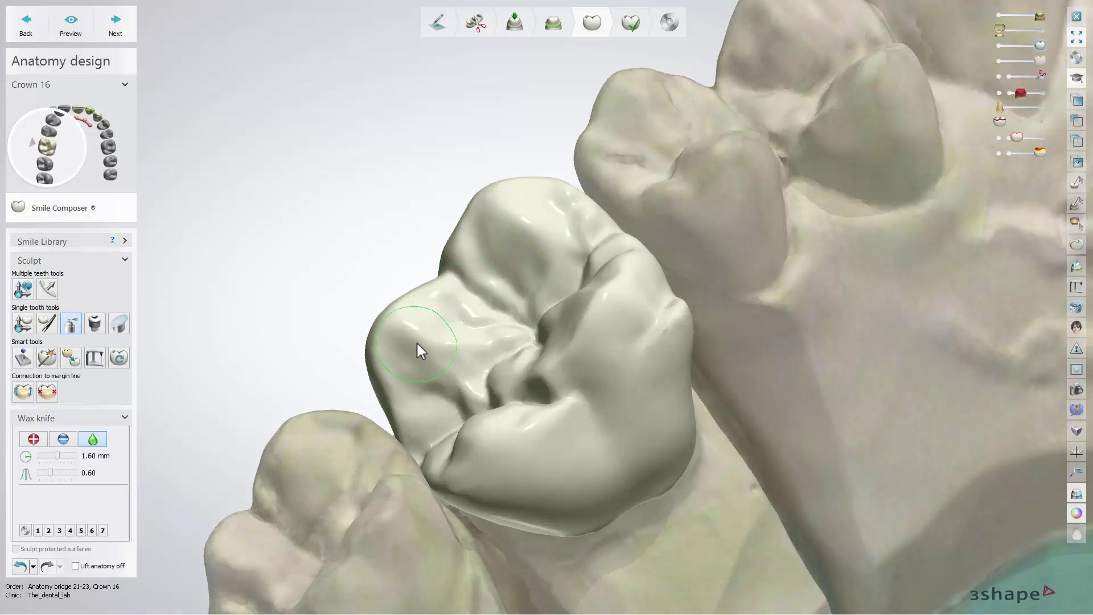
{"action": "left_click_drag", "start_coordinate": [57, 456], "coordinate": [77, 473]}
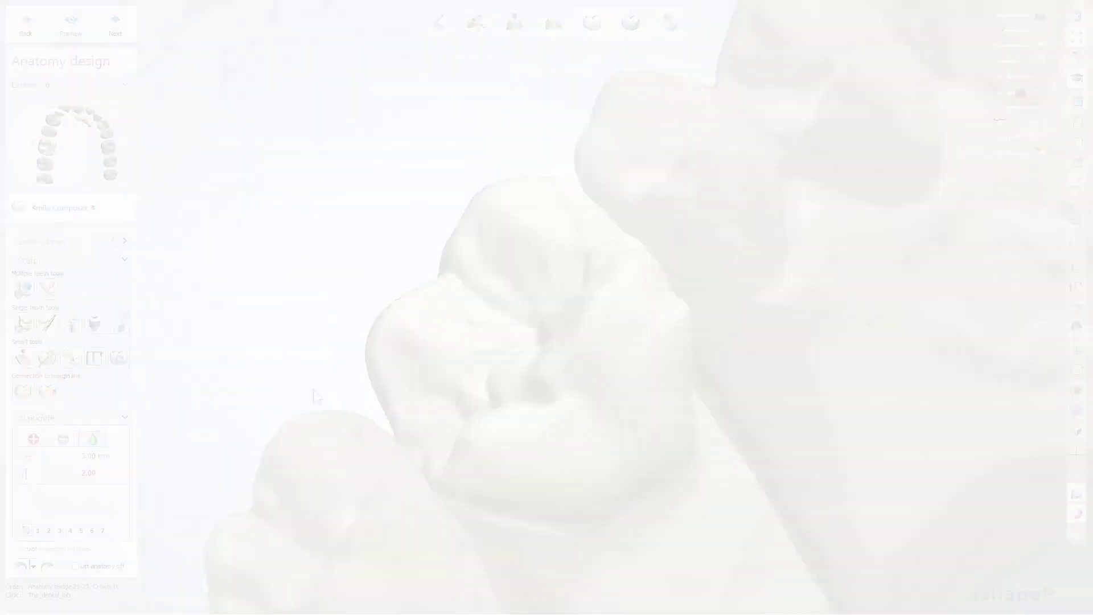
Set the Wax knife's distance limit to 0.03 mm and sculpt the distal contact area of crown 16 with the surrounding models hidden.
{"action": "scroll", "coordinate": [430, 346], "scroll_direction": "up", "scroll_amount": 6, "text": "ctrl"}
{"action": "scroll", "coordinate": [429, 347], "scroll_direction": "down", "scroll_amount": 6, "text": "ctrl"}
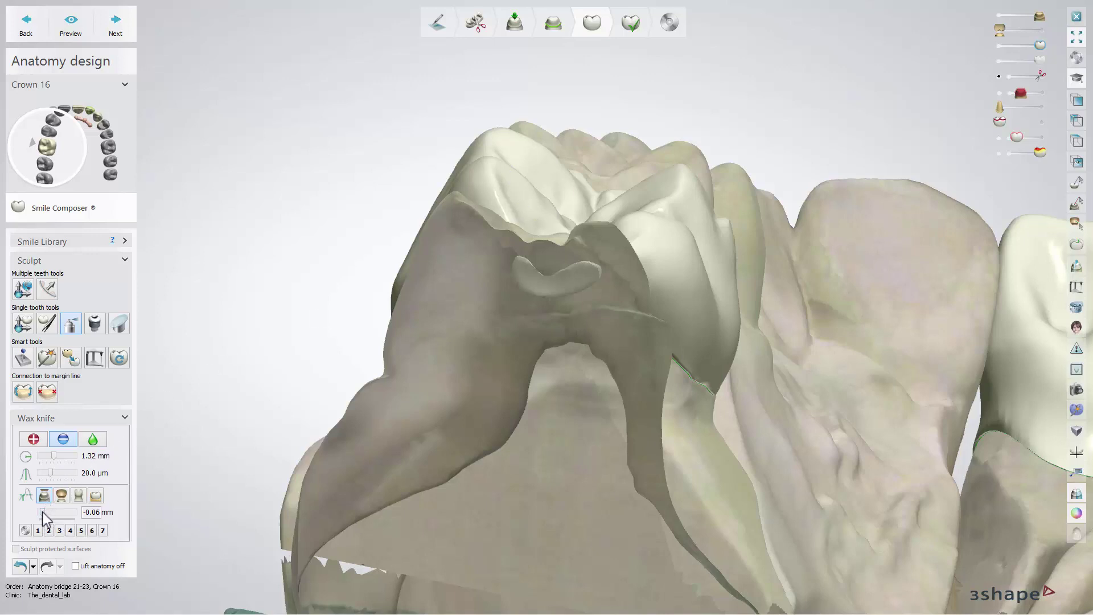
{"action": "left_click_drag", "start_coordinate": [43, 514], "coordinate": [45, 514]}
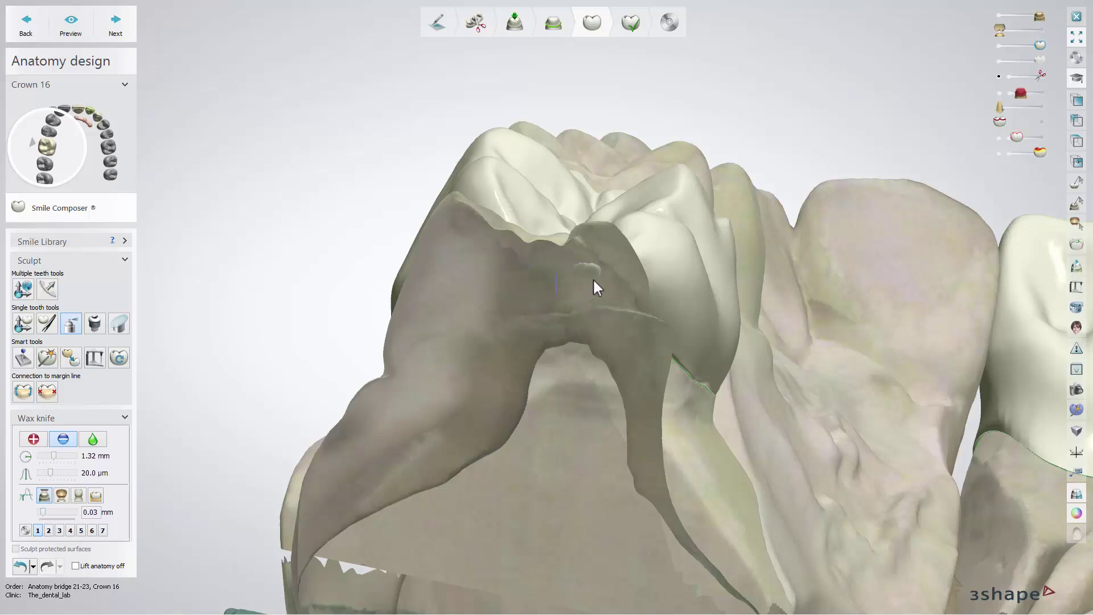
{"action": "key", "text": "q"}
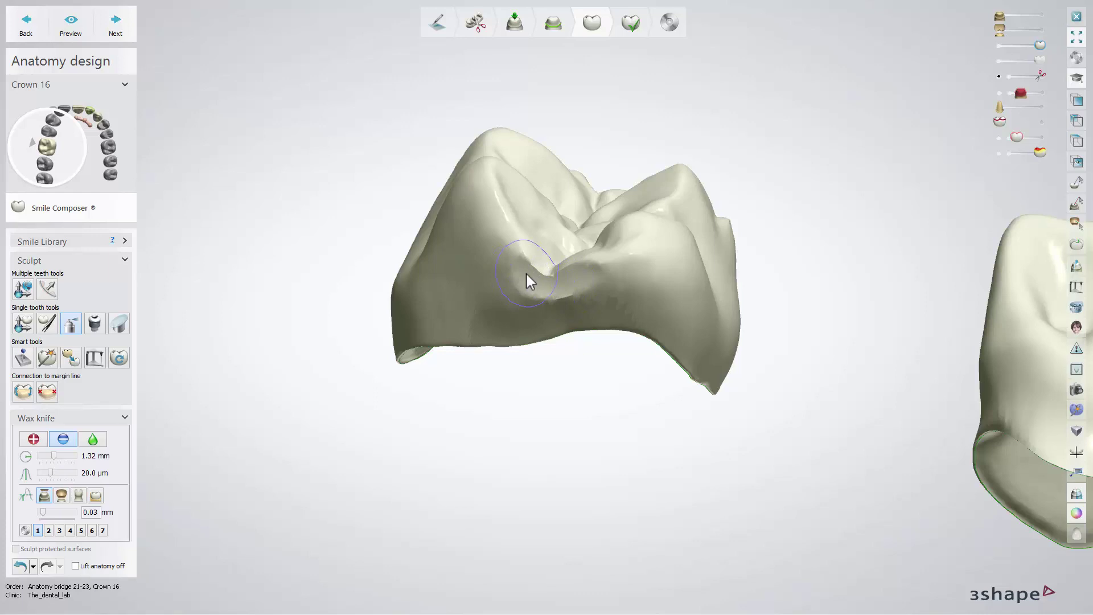
{"action": "mouse_move", "coordinate": [527, 275]}
{"action": "right_mouse_down"}
{"action": "mouse_move", "coordinate": [522, 317]}
{"action": "mouse_move", "coordinate": [528, 273]}
{"action": "right_mouse_up"}
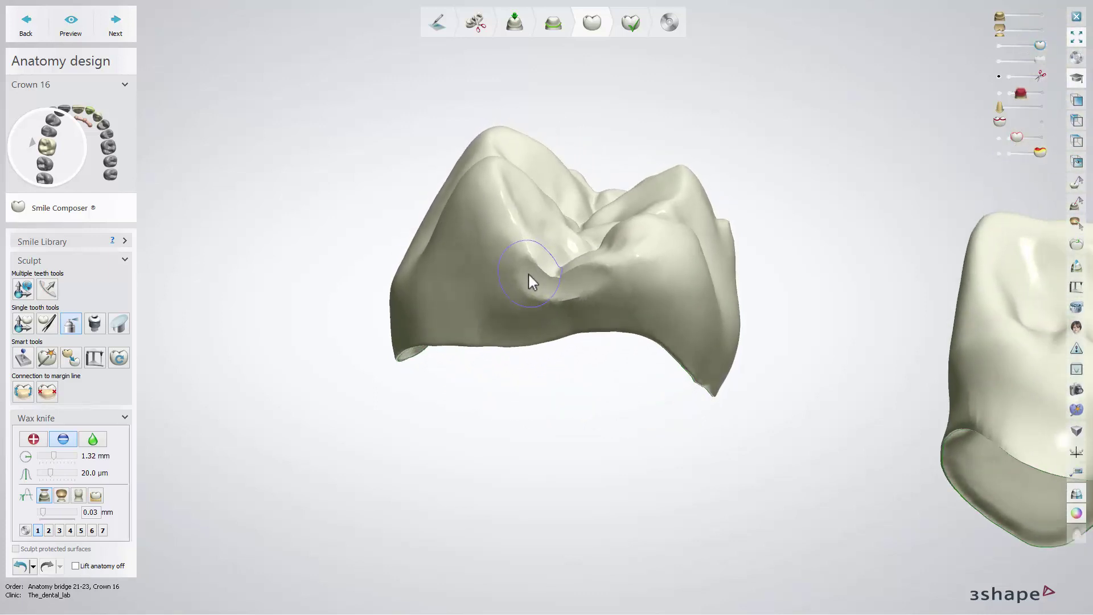
Store the current Wax knife settings in preset 2, overwriting its stored settings.
{"action": "left_click", "coordinate": [48, 531]}
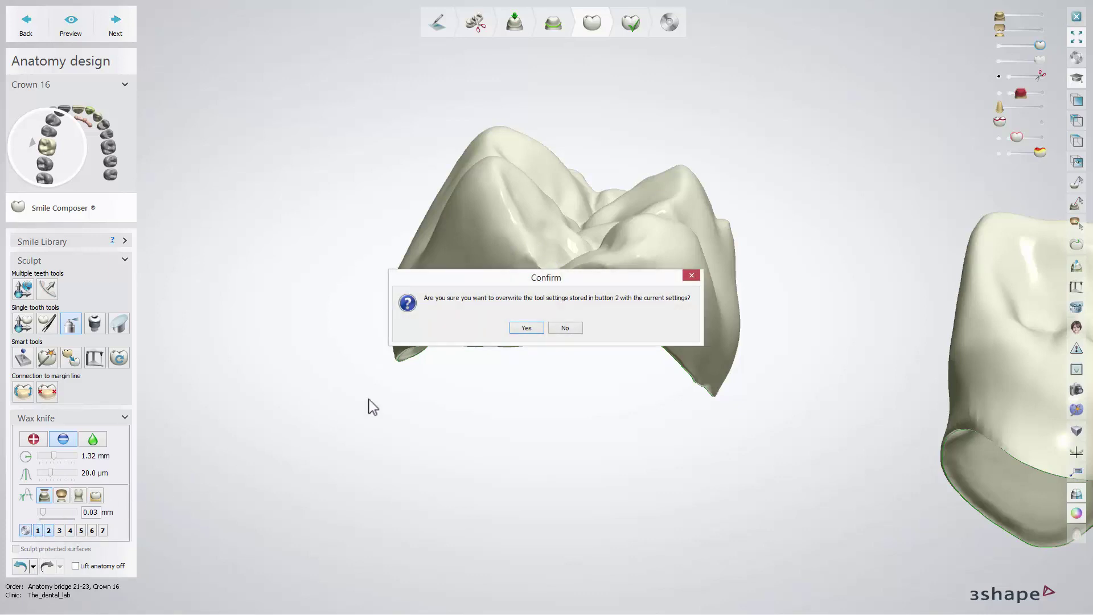
{"action": "left_click", "coordinate": [525, 328]}
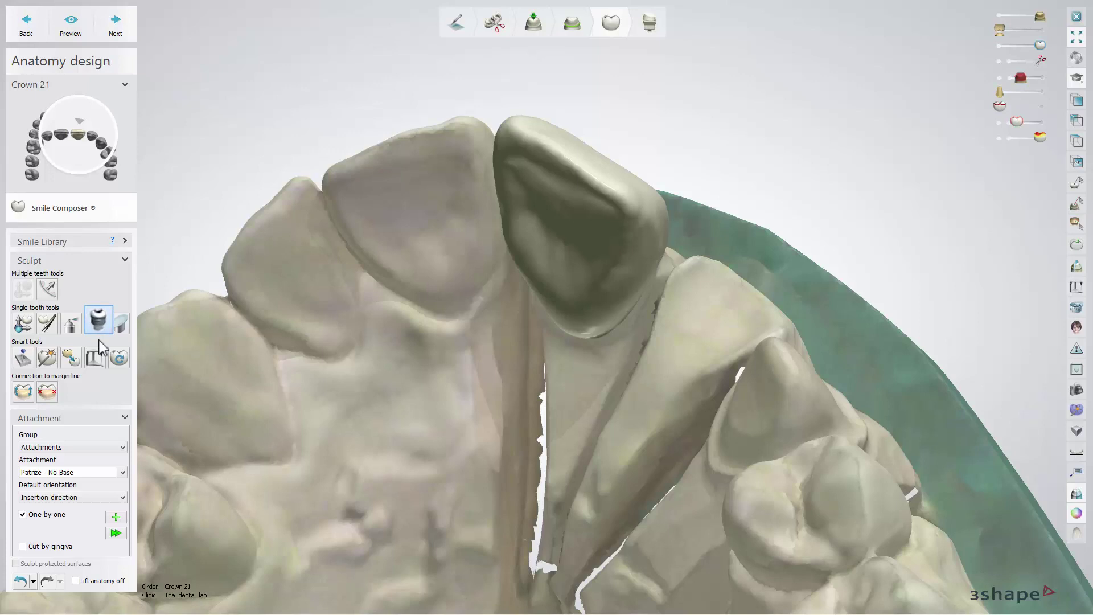
Place a Slide Attachment from the Attachments group on the distal side of crown 21, oriented by Insertion direction.
{"action": "left_click", "coordinate": [120, 449]}
{"action": "left_click", "coordinate": [118, 447]}
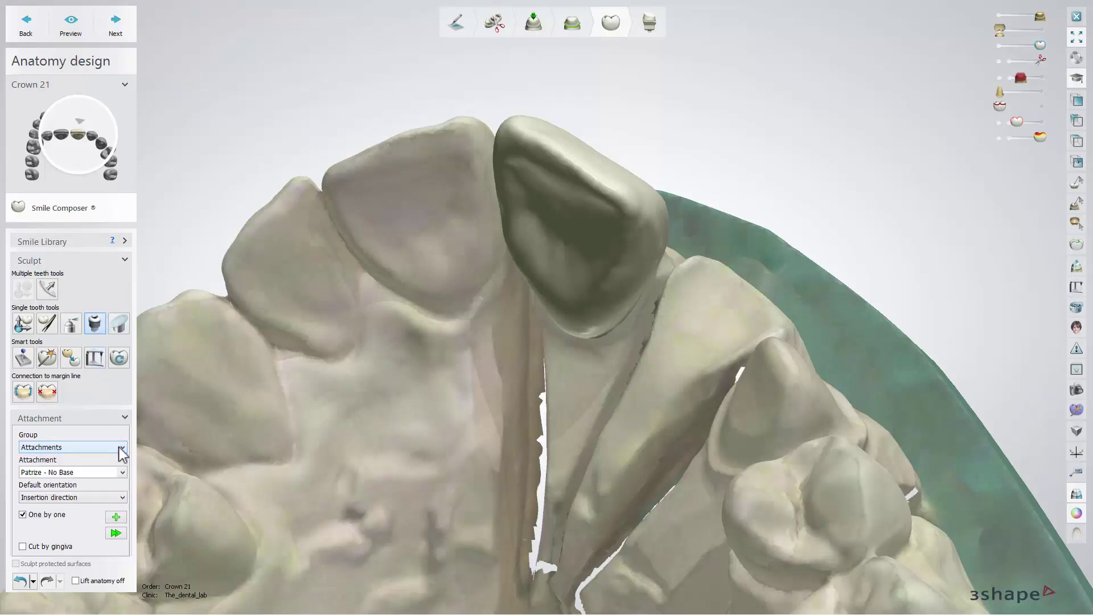
{"action": "left_click", "coordinate": [122, 473]}
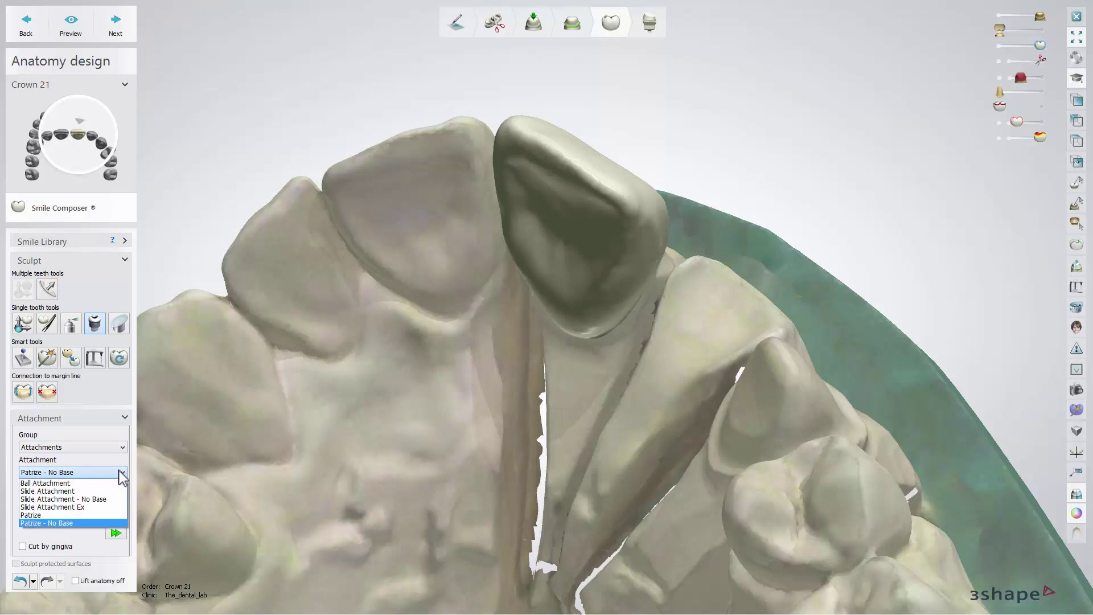
{"action": "left_click", "coordinate": [107, 497]}
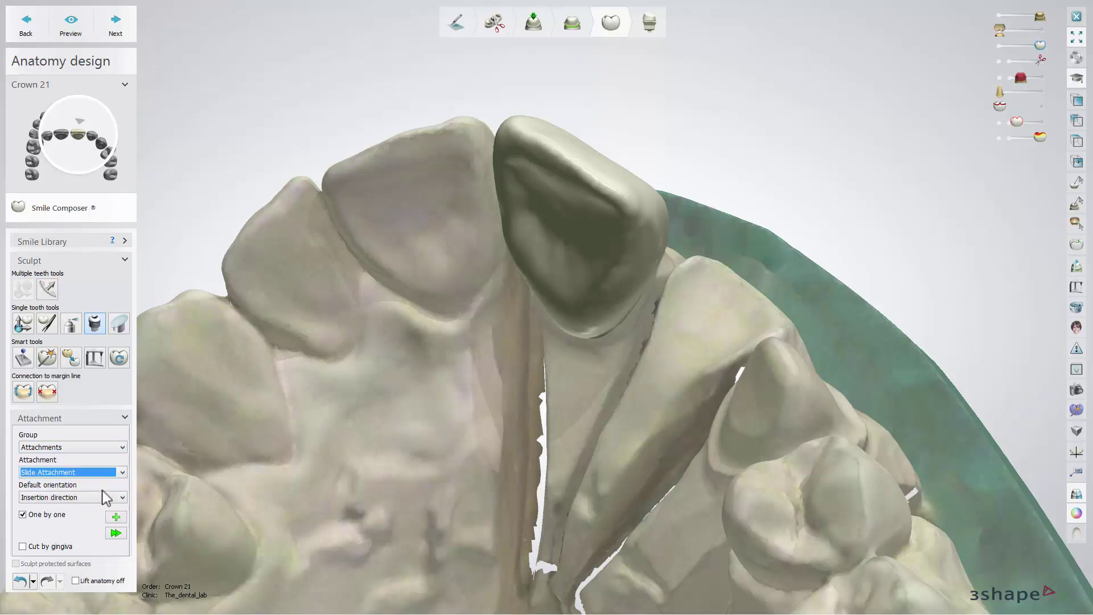
{"action": "left_click", "coordinate": [121, 497]}
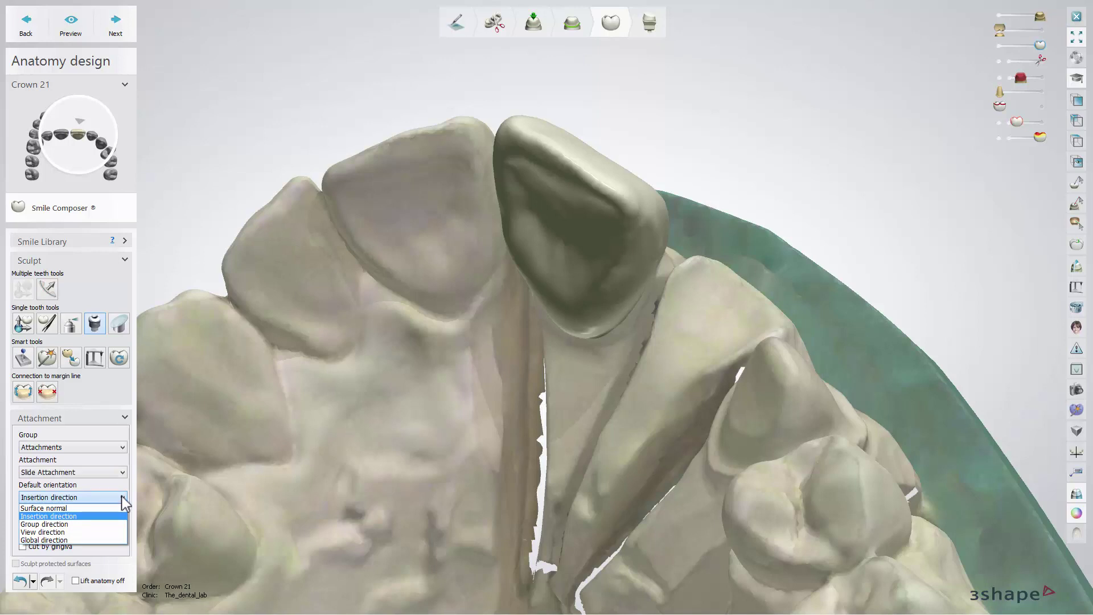
{"action": "left_click", "coordinate": [121, 496]}
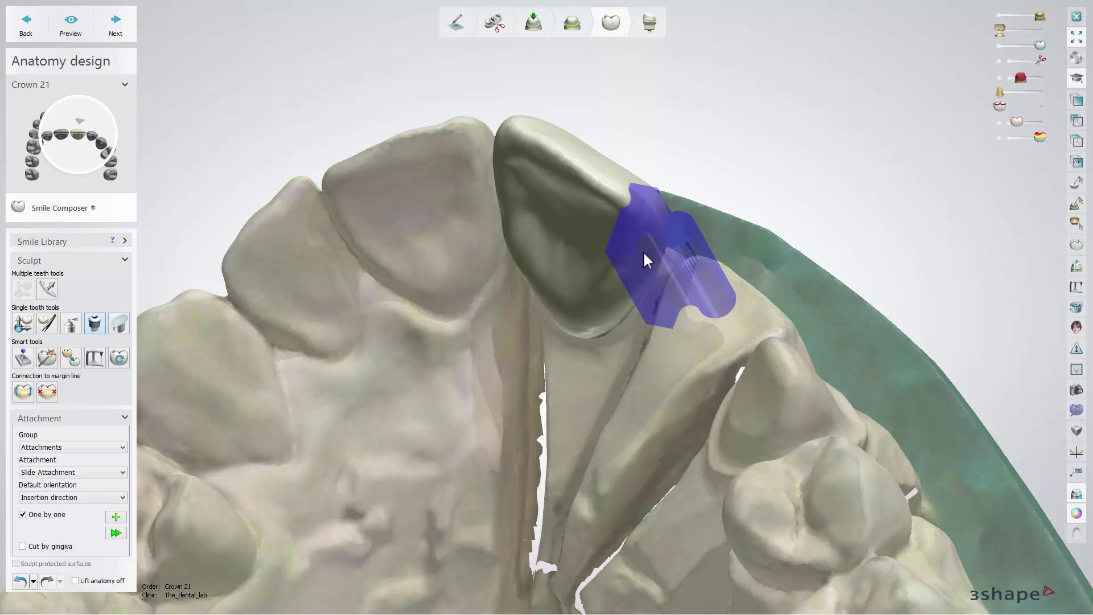
{"action": "left_click", "coordinate": [647, 241]}
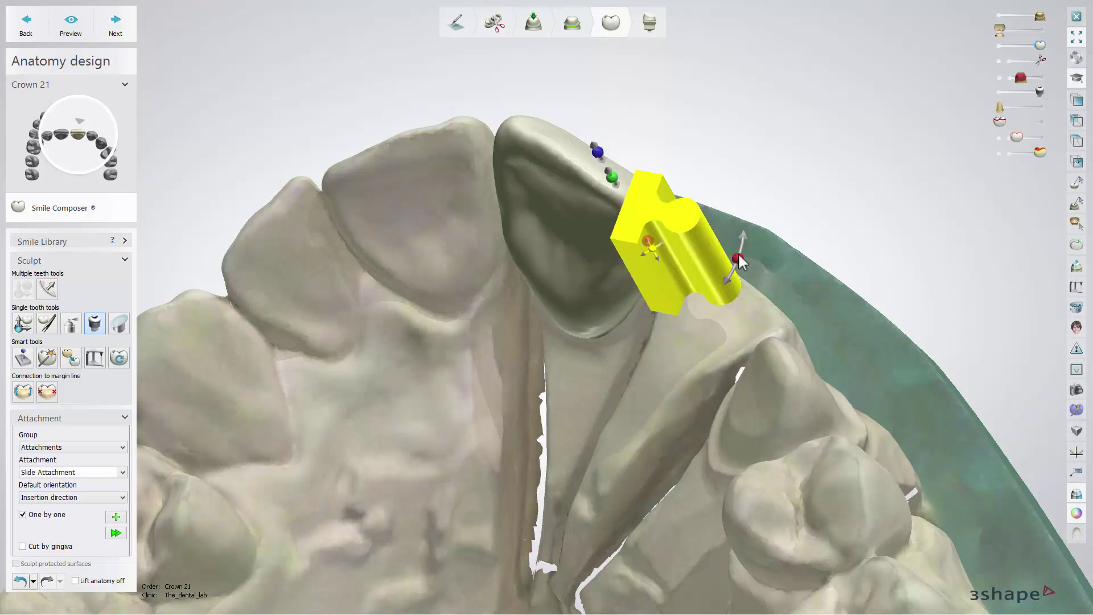
Adjust the orientation of the slide attachment on crown 21 and apply it with cutting by gingiva enabled.
{"action": "left_click_drag", "start_coordinate": [736, 255], "coordinate": [723, 294]}
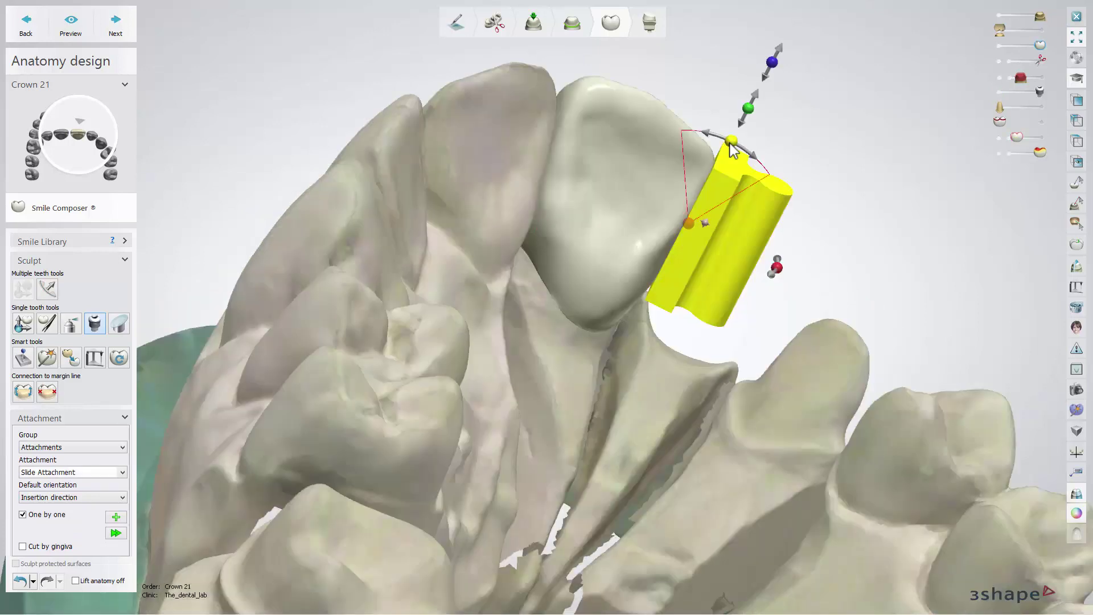
{"action": "left_click_drag", "start_coordinate": [735, 150], "coordinate": [759, 126]}
{"action": "right_click_drag", "start_coordinate": [779, 267], "coordinate": [753, 340]}
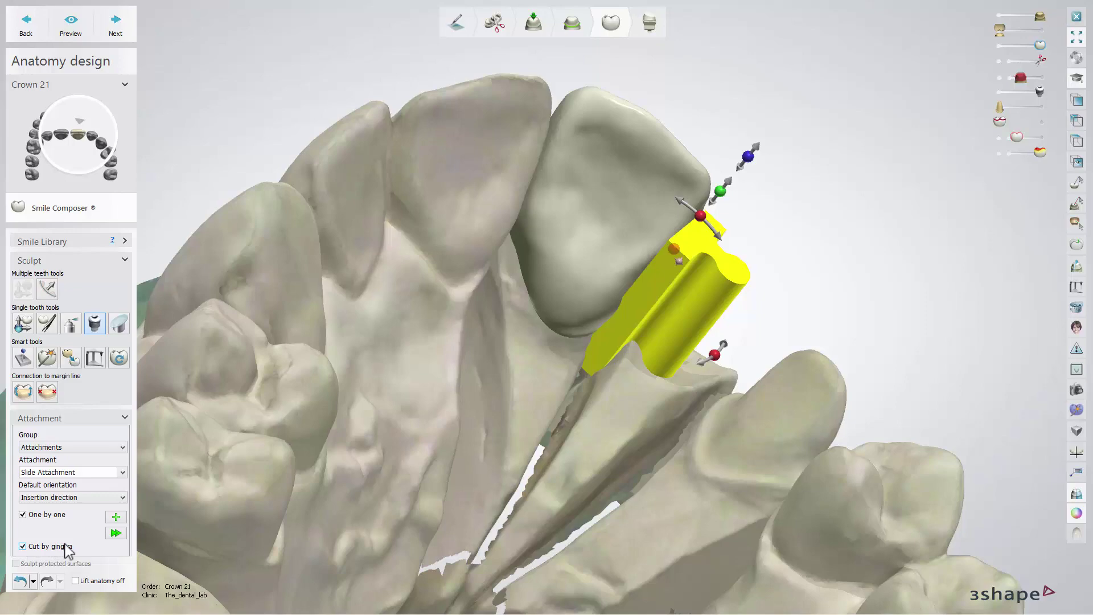
{"action": "left_click", "coordinate": [115, 533]}
{"action": "right_click_drag", "start_coordinate": [498, 487], "coordinate": [783, 253]}
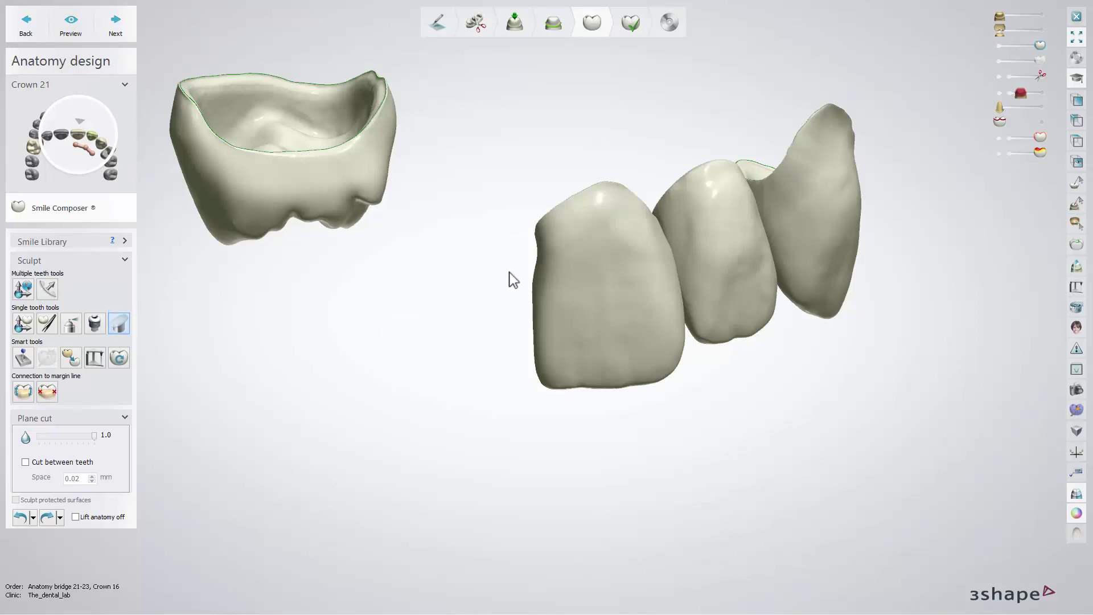
Draw a plane cut along the mesial side of crown 21, adjust the plane, and set its smoothing level to 0.8.
{"action": "left_click_drag", "start_coordinate": [534, 248], "coordinate": [535, 289]}
{"action": "left_click_drag", "start_coordinate": [544, 342], "coordinate": [543, 397]}
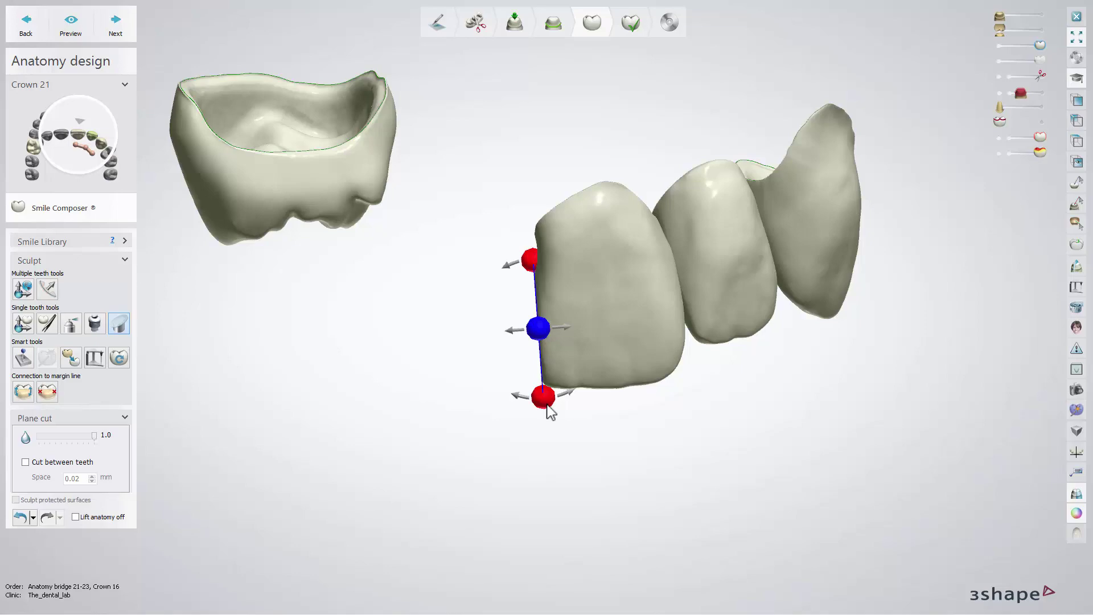
{"action": "left_click_drag", "start_coordinate": [525, 284], "coordinate": [525, 262]}
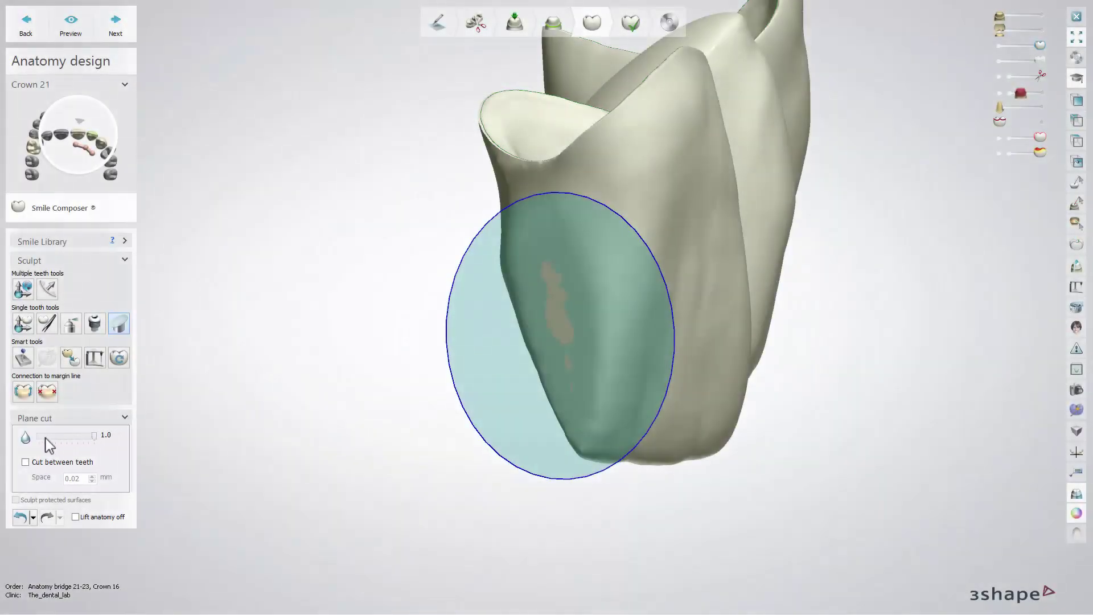
{"action": "left_click", "coordinate": [41, 436]}
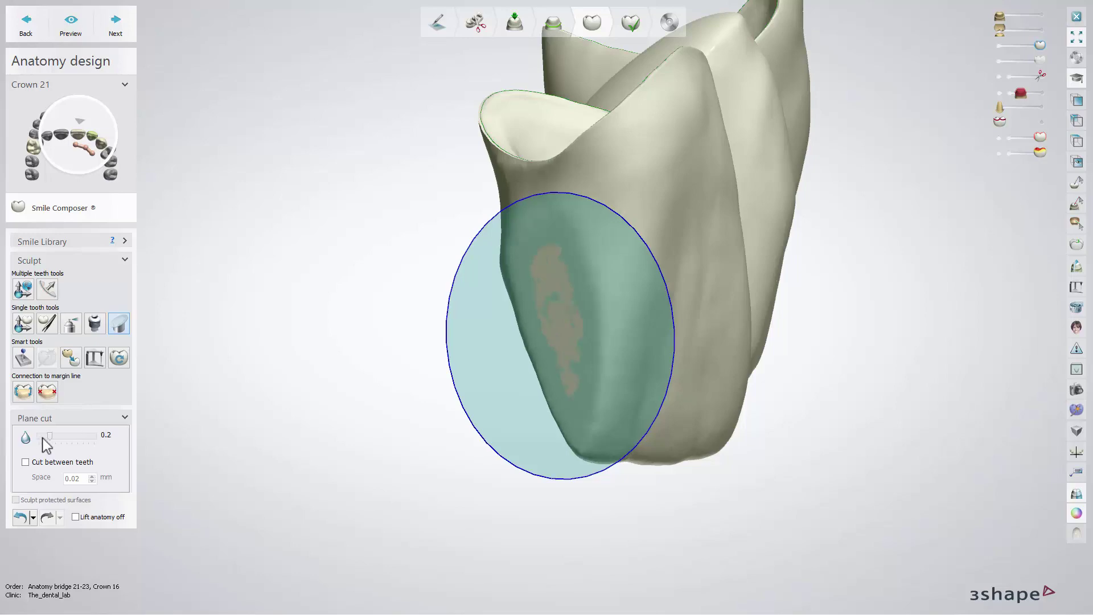
{"action": "left_click", "coordinate": [42, 437]}
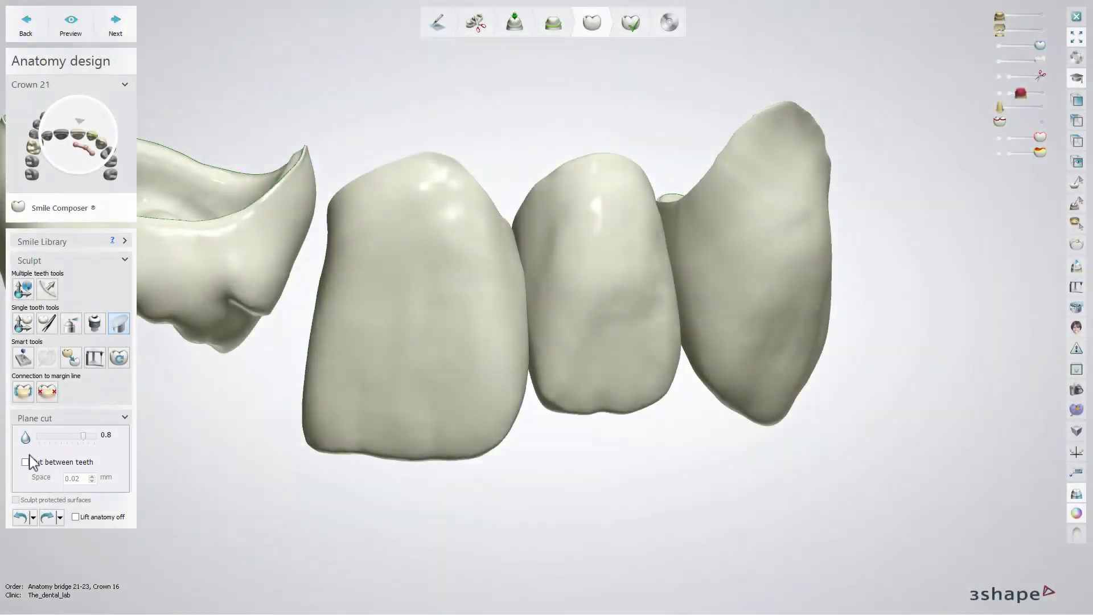
Enable cutting between teeth, draw a cutting plane between crowns 21 and 22, and increase the space between them.
{"action": "left_click", "coordinate": [26, 462]}
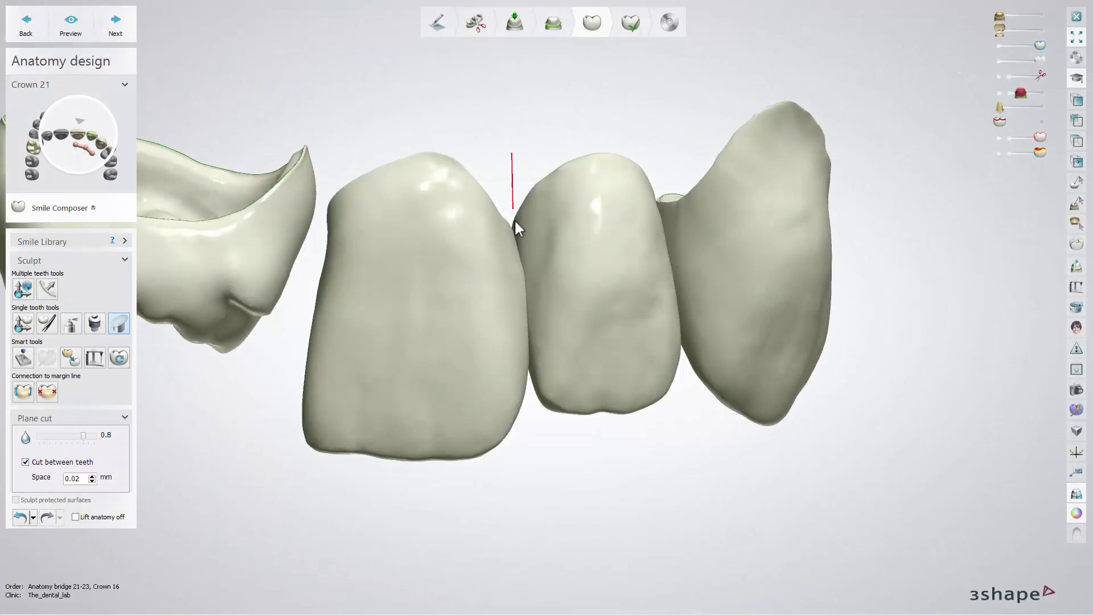
{"action": "left_click_drag", "start_coordinate": [530, 341], "coordinate": [526, 555]}
{"action": "left_click", "coordinate": [92, 476]}
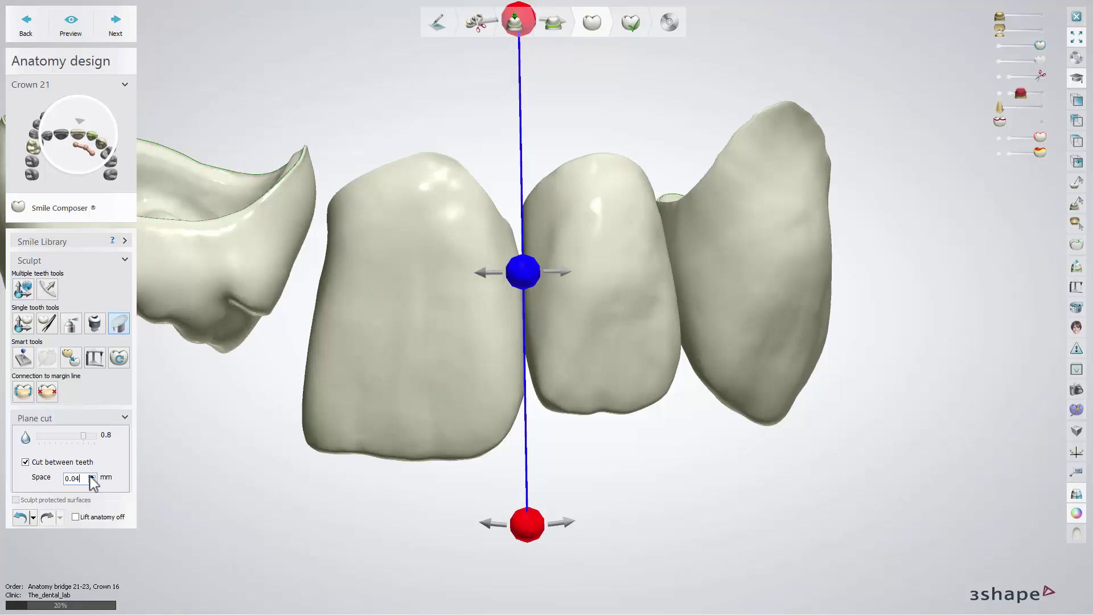
{"action": "left_click", "coordinate": [91, 475]}
{"action": "left_click", "coordinate": [91, 475]}
{"action": "left_click", "coordinate": [90, 475]}
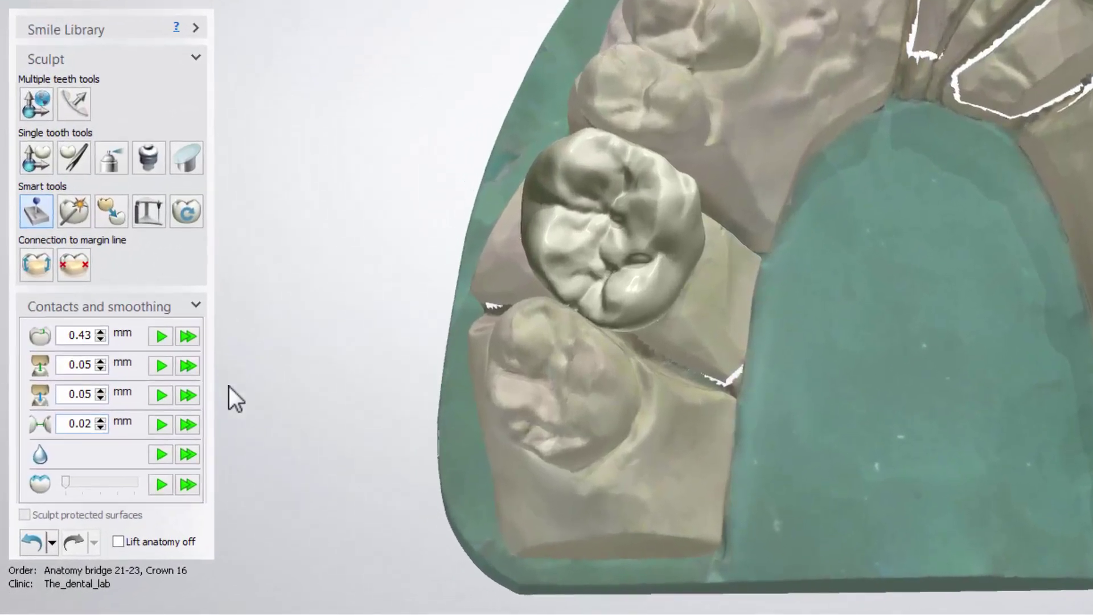
Smooth crown 16, raise the last contacts and smoothing level to its maximum, and apply the 0.05 mm antagonist contact adjustment.
{"action": "left_click", "coordinate": [161, 454]}
{"action": "left_click_drag", "start_coordinate": [68, 482], "coordinate": [138, 483]}
{"action": "left_click", "coordinate": [107, 342]}
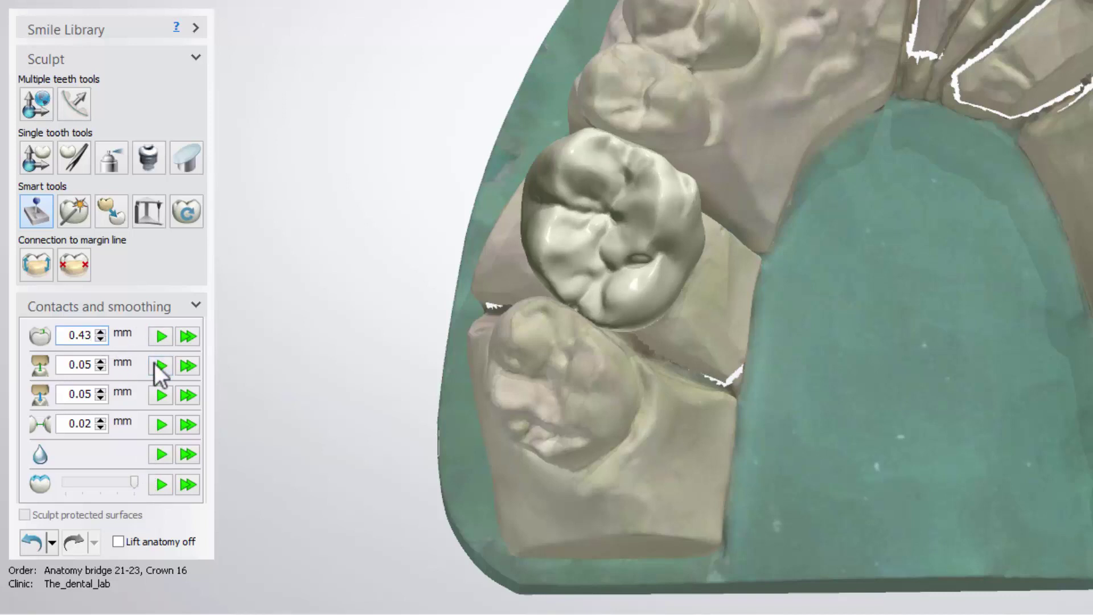
{"action": "left_click", "coordinate": [156, 391]}
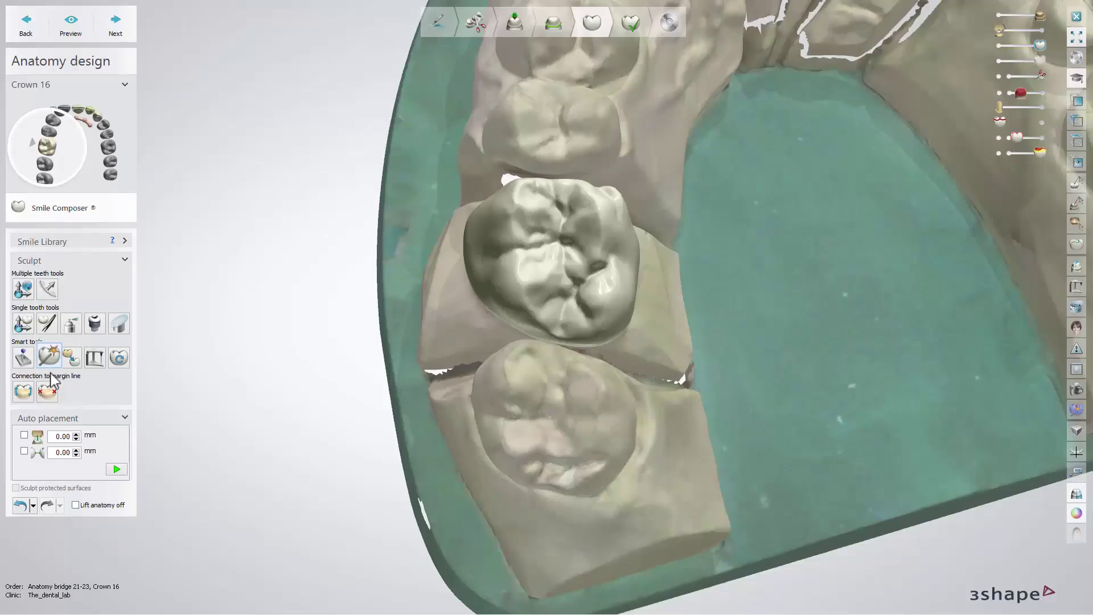
Auto-place crown 16 using both an antagonist distance of -0.01 mm and the neighbouring-tooth distance.
{"action": "left_click", "coordinate": [24, 435]}
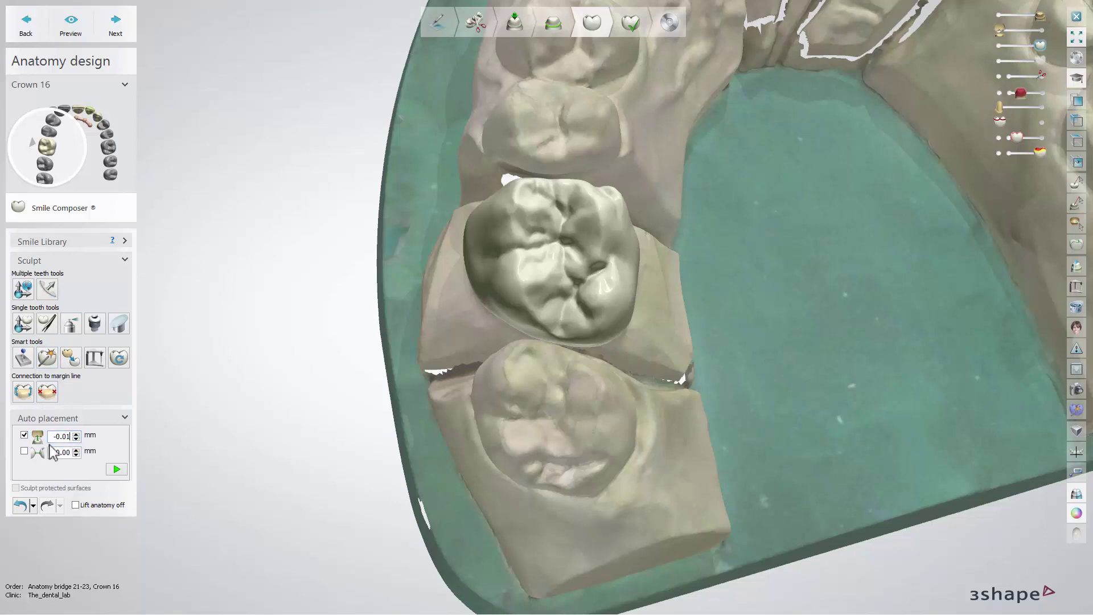
{"action": "left_click", "coordinate": [24, 451]}
{"action": "left_click", "coordinate": [116, 471]}
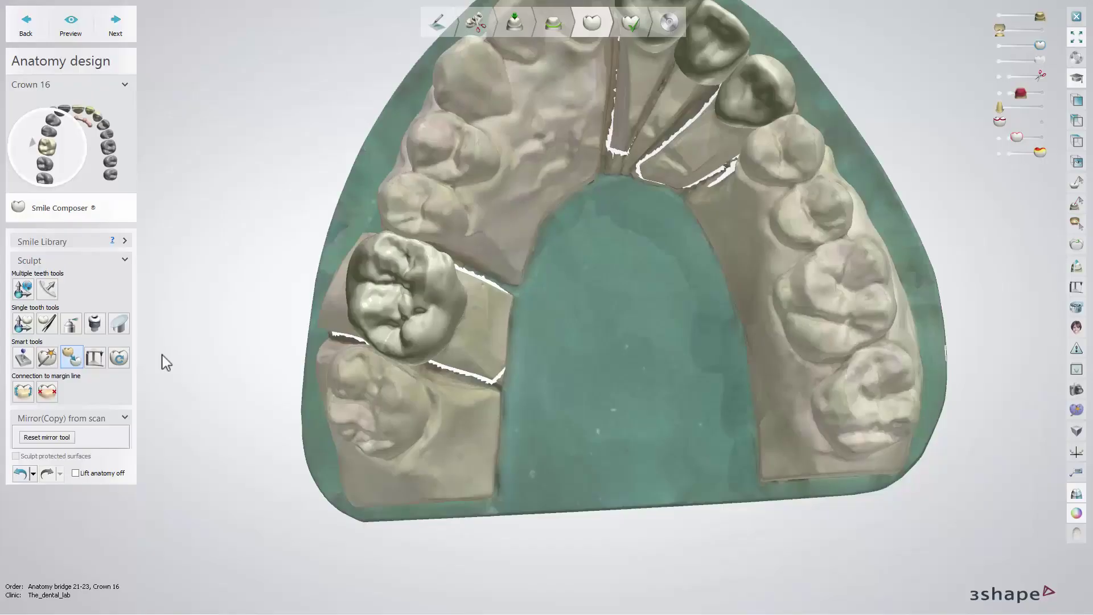
Mirror the scanned anatomy of the opposite first molar onto crown 16.
{"action": "left_click", "coordinate": [393, 297]}
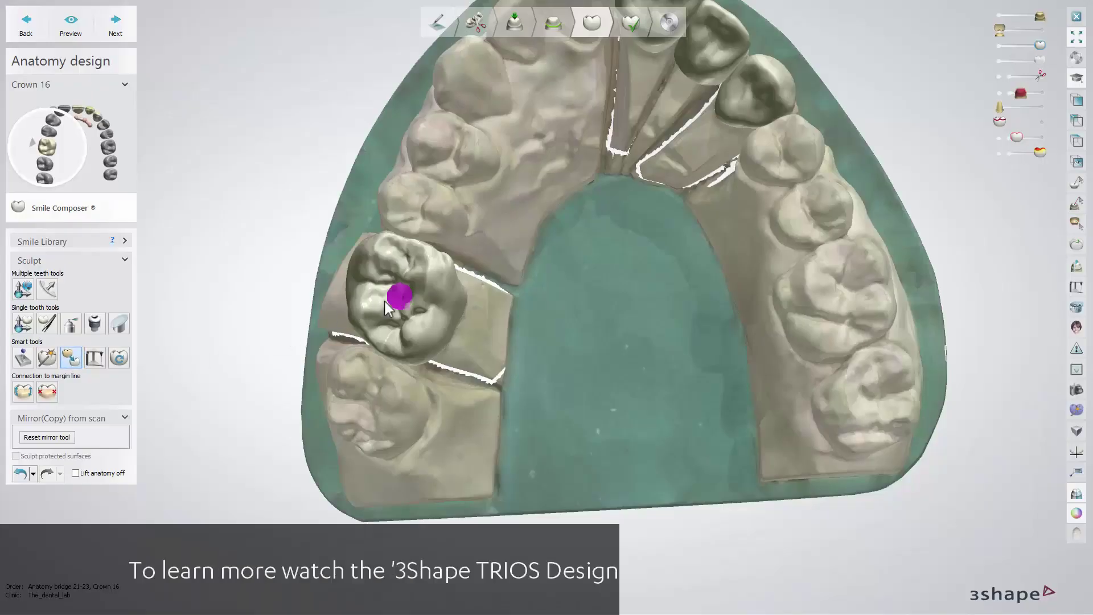
{"action": "left_click", "coordinate": [805, 297]}
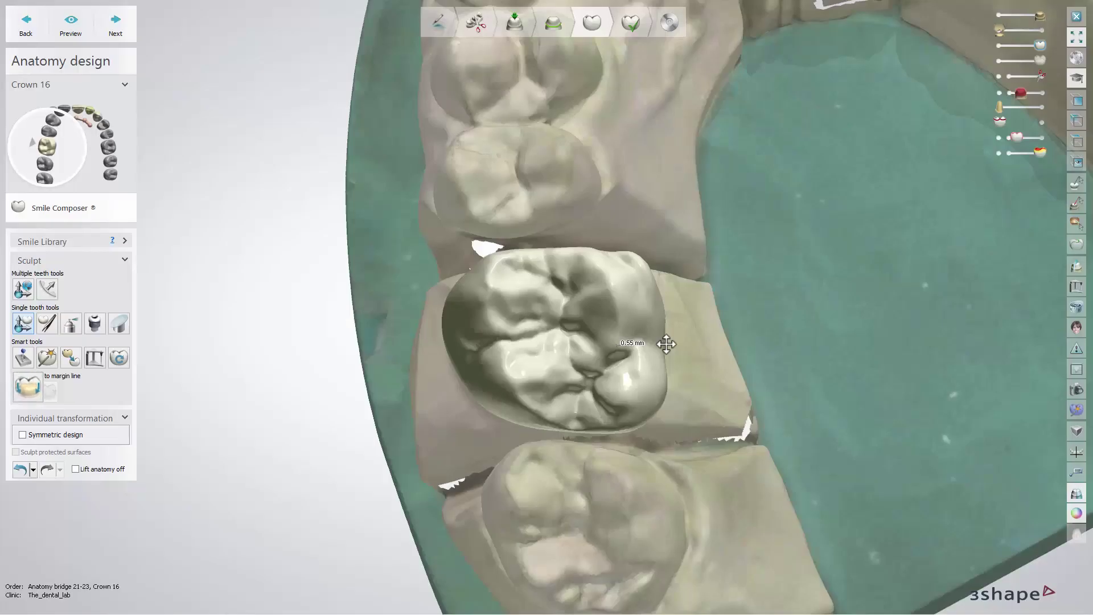
Reposition crown 16 individually and connect it to the margin line with 0.08 mm margin offset, 55.00° angle, 0.10 mm extension and simple connection.
{"action": "left_click_drag", "start_coordinate": [666, 344], "coordinate": [593, 341]}
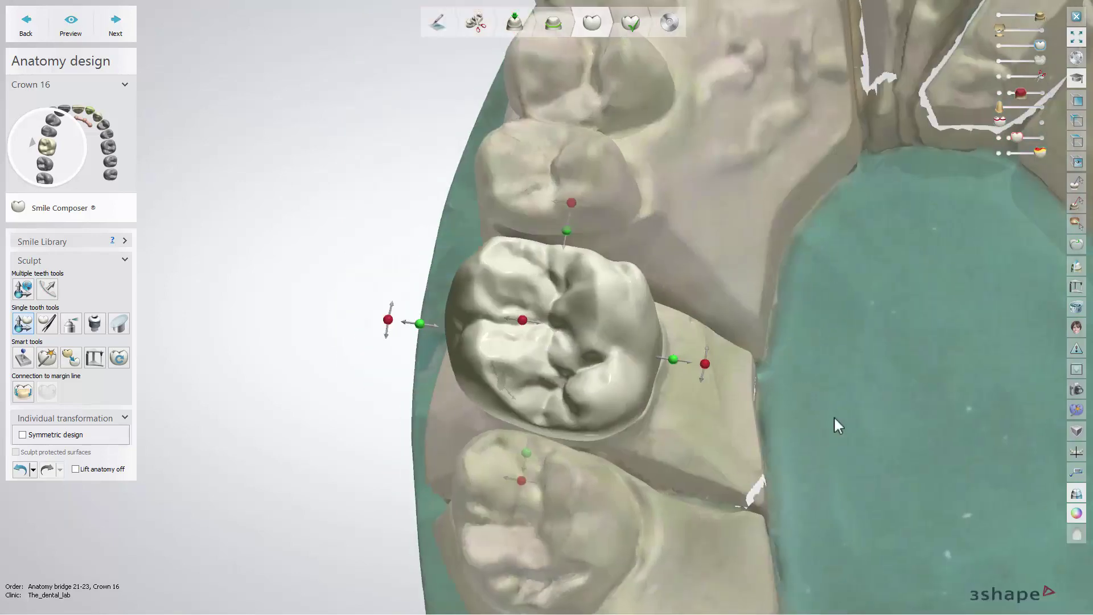
{"action": "right_click_drag", "start_coordinate": [835, 418], "coordinate": [678, 394]}
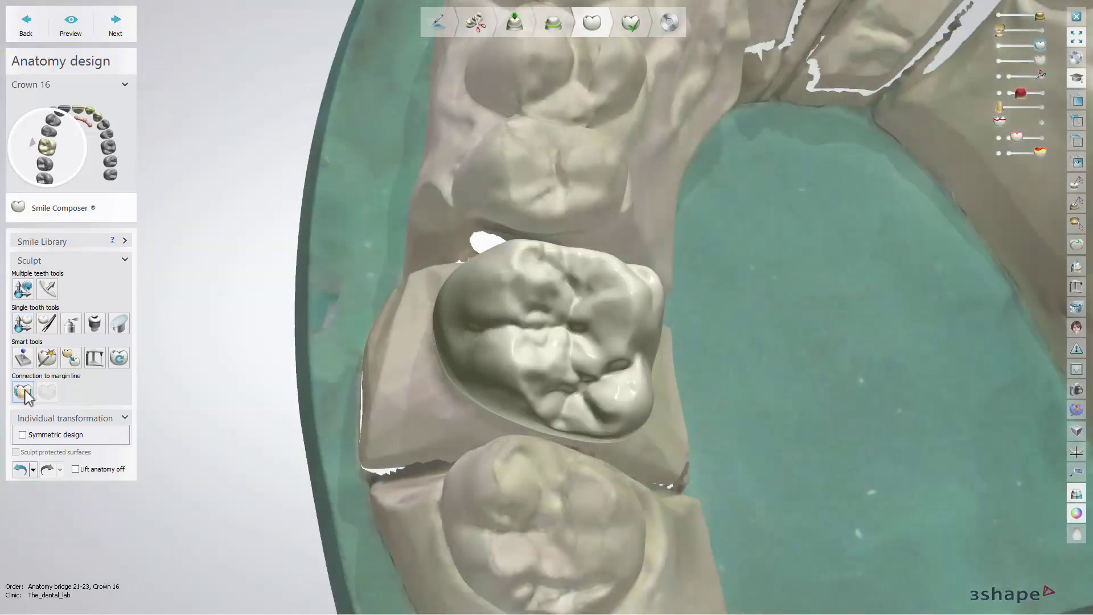
{"action": "left_click", "coordinate": [24, 392]}
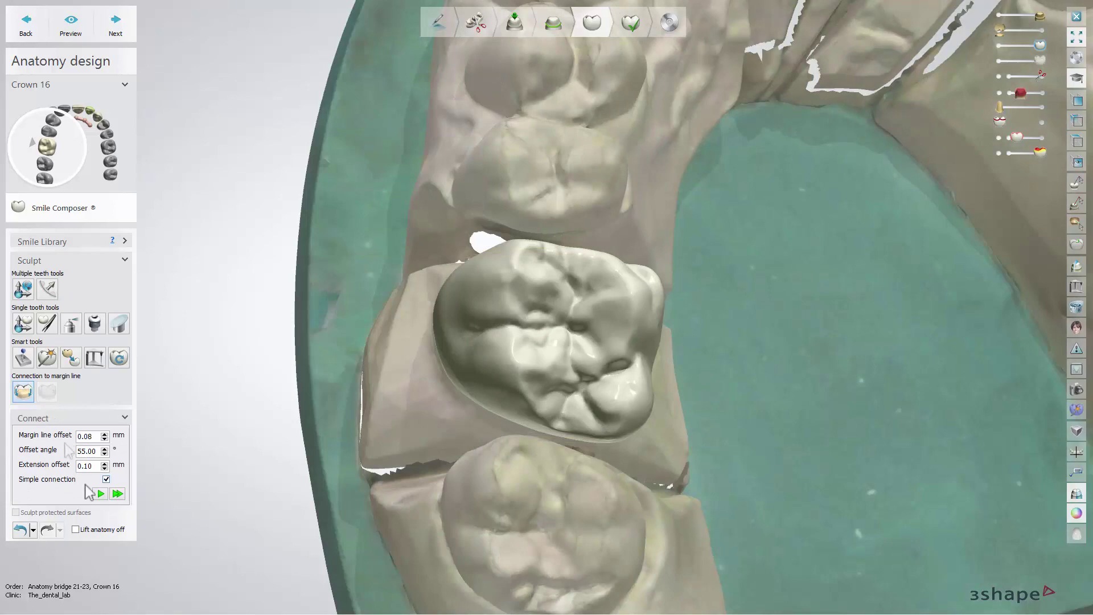
{"action": "left_click", "coordinate": [96, 494]}
{"action": "mouse_move", "coordinate": [424, 390]}
{"action": "right_mouse_down"}
{"action": "mouse_move", "coordinate": [613, 381]}
{"action": "mouse_move", "coordinate": [410, 386]}
{"action": "right_mouse_up"}
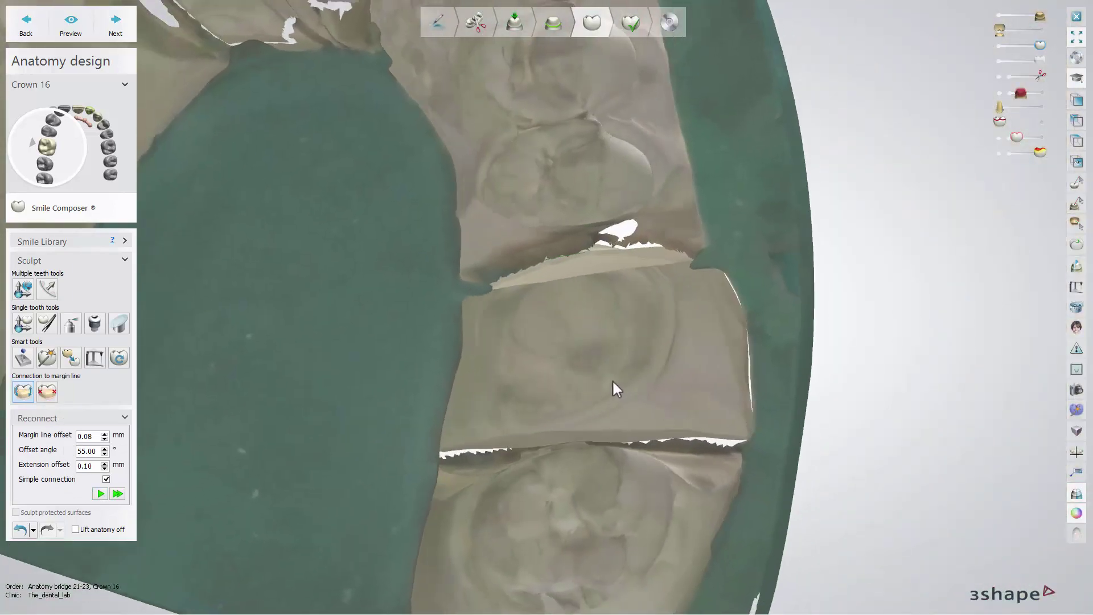
Disconnect crown 16 from the margin line and reconnect it with simple connection turned off.
{"action": "left_click", "coordinate": [46, 393]}
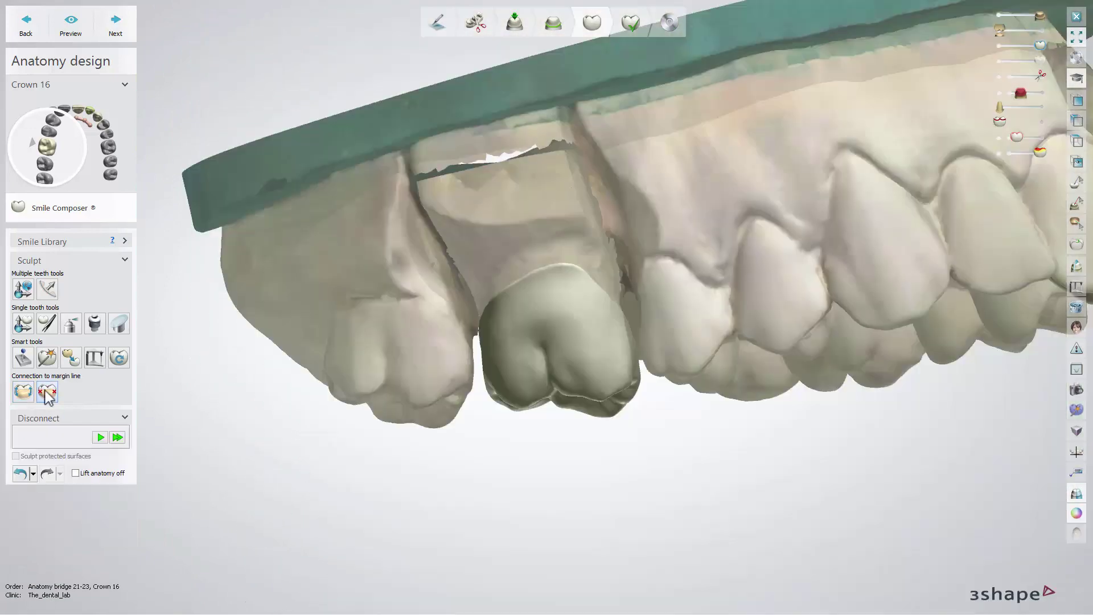
{"action": "left_click", "coordinate": [97, 437]}
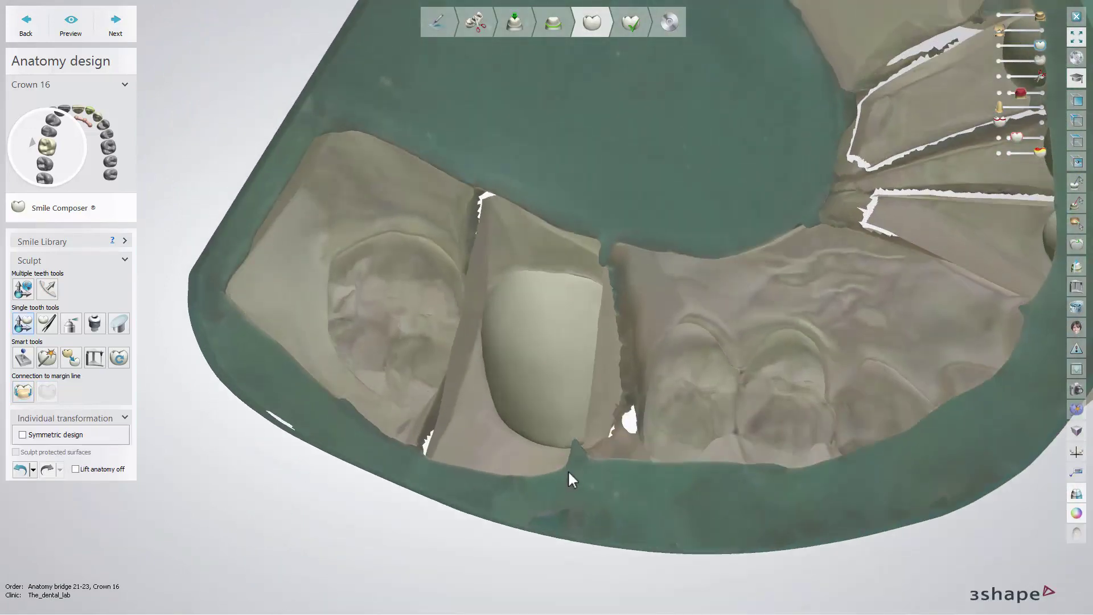
{"action": "right_click_drag", "start_coordinate": [568, 471], "coordinate": [580, 360]}
{"action": "left_click_drag", "start_coordinate": [580, 360], "coordinate": [600, 382]}
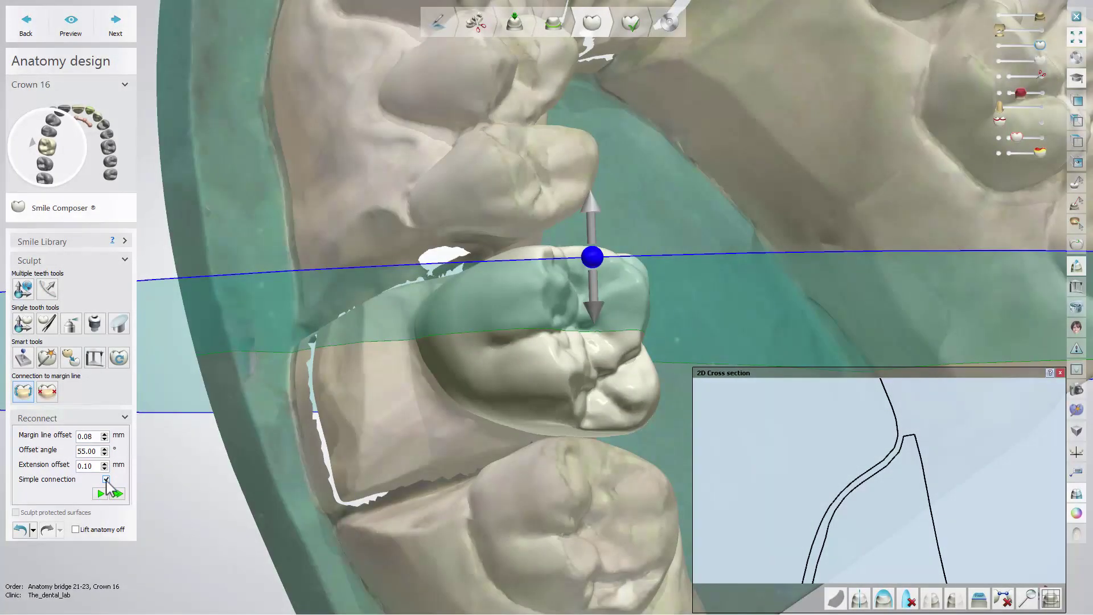
{"action": "left_click", "coordinate": [101, 494]}
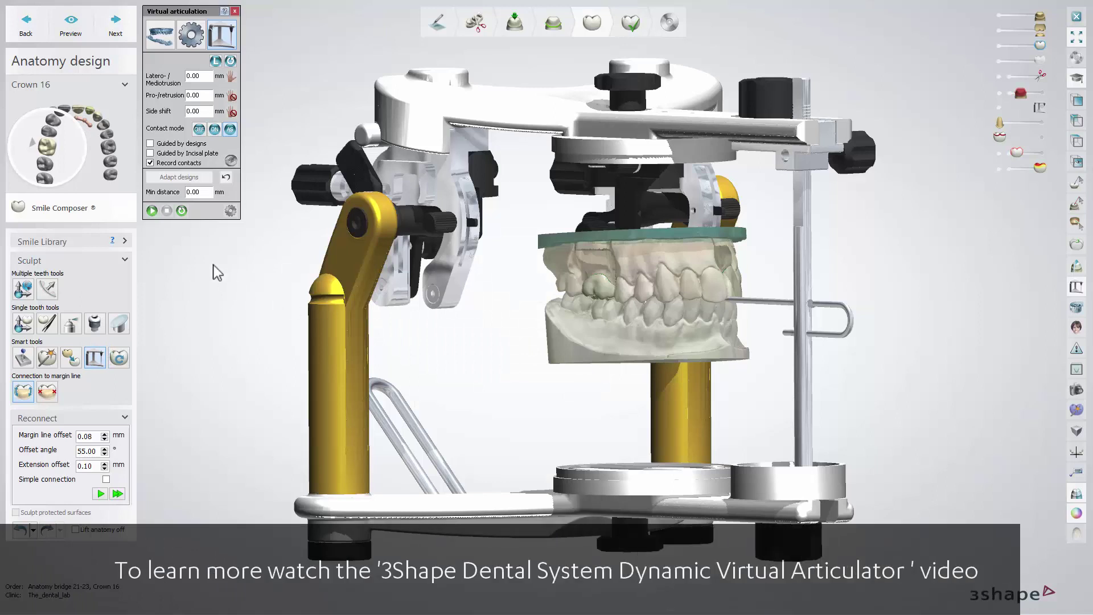
Run the virtual articulation movement with contact recording on and examine the articulator from below.
{"action": "left_click", "coordinate": [152, 210]}
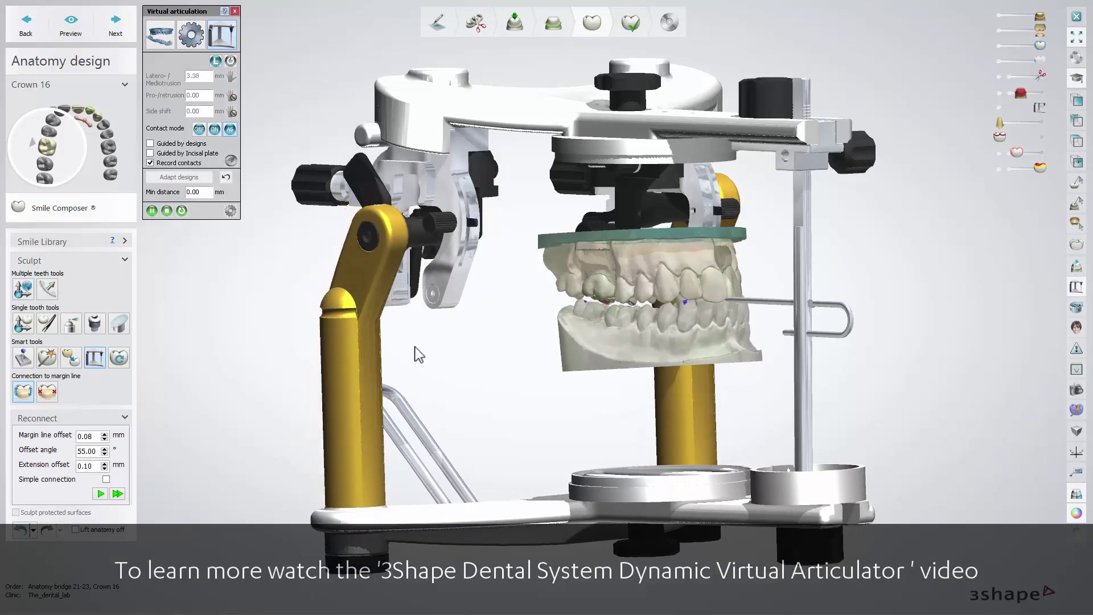
{"action": "right_click_drag", "start_coordinate": [454, 367], "coordinate": [454, 324]}
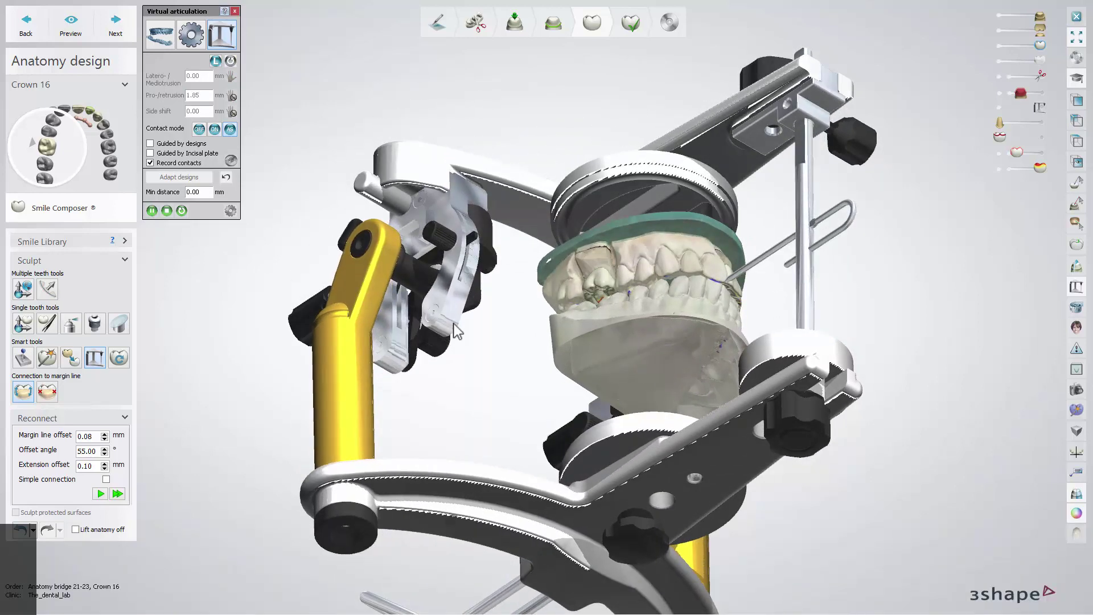
{"action": "left_click", "coordinate": [339, 301]}
{"action": "left_click", "coordinate": [152, 212]}
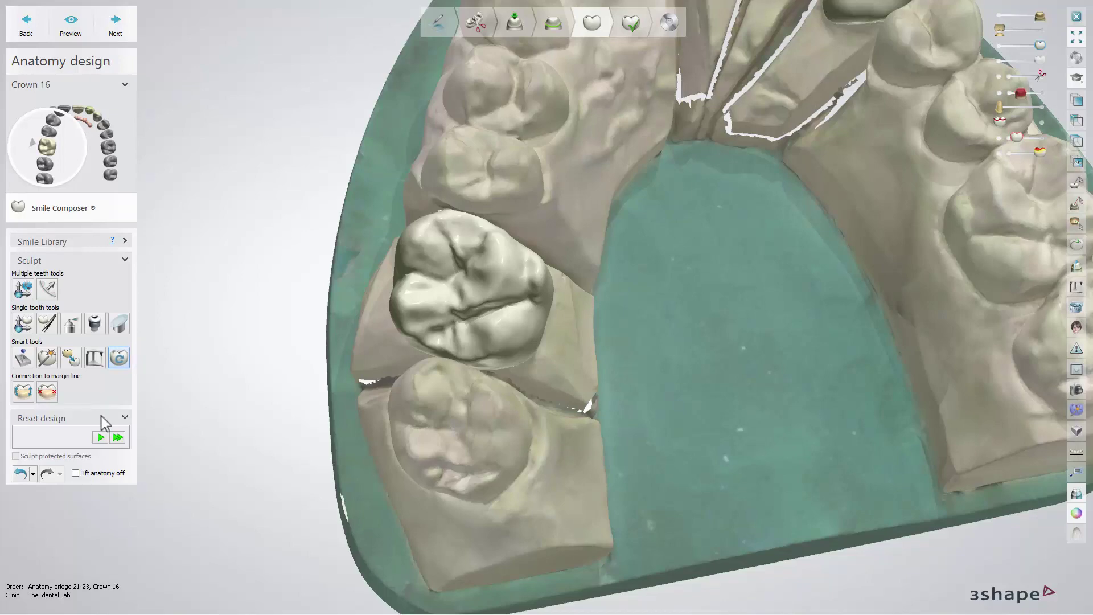
Reset the design of crown 16, and reset all the other crowns as well.
{"action": "left_click", "coordinate": [100, 438]}
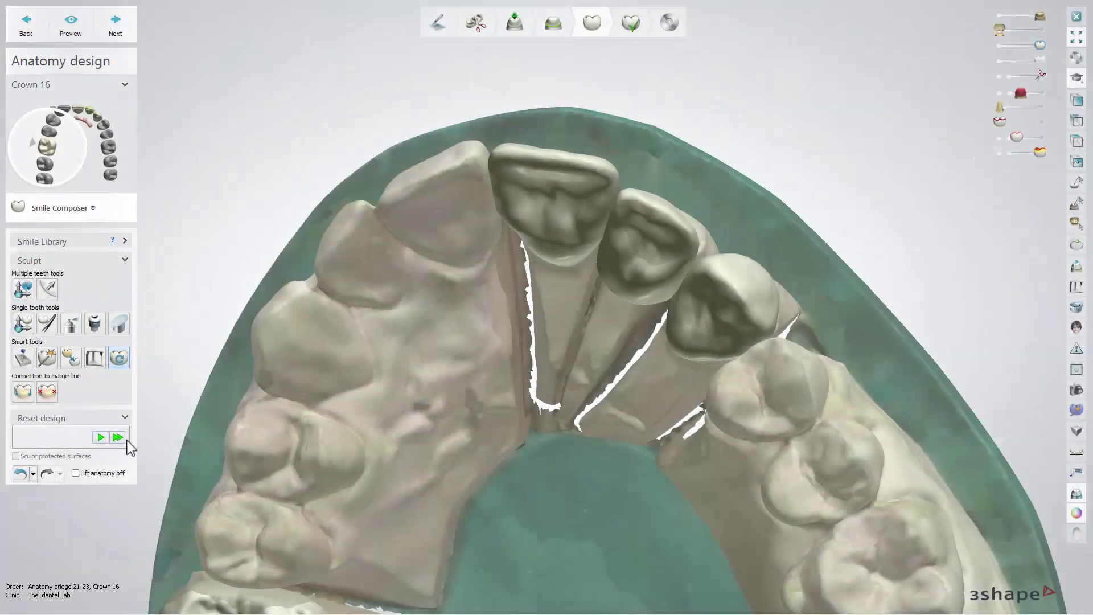
{"action": "left_click", "coordinate": [120, 440]}
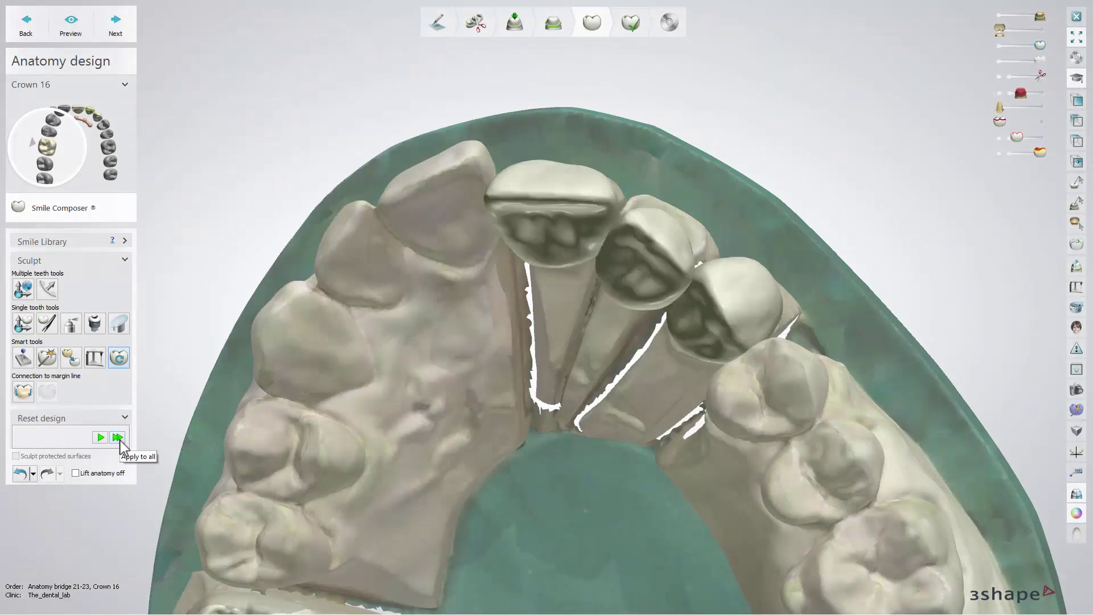